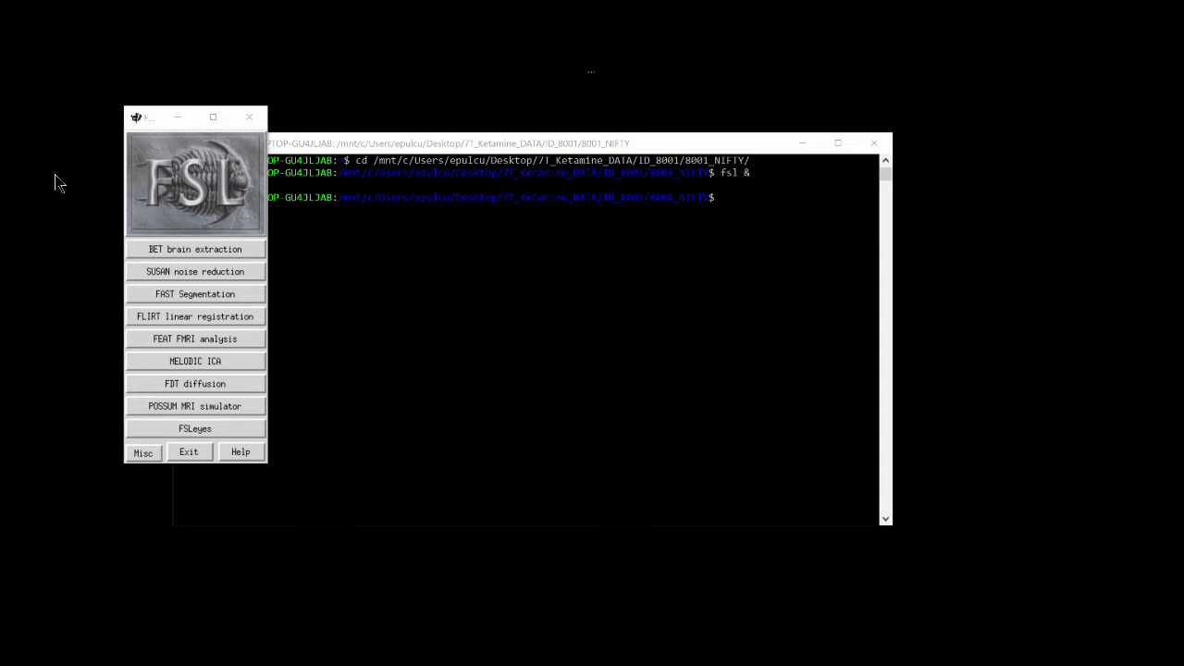
# Step: Load 8001_registration_batch.fsf into FEAT: Preprocessing, 726 volumes, TR 1.375
pyautogui.click(209, 344)
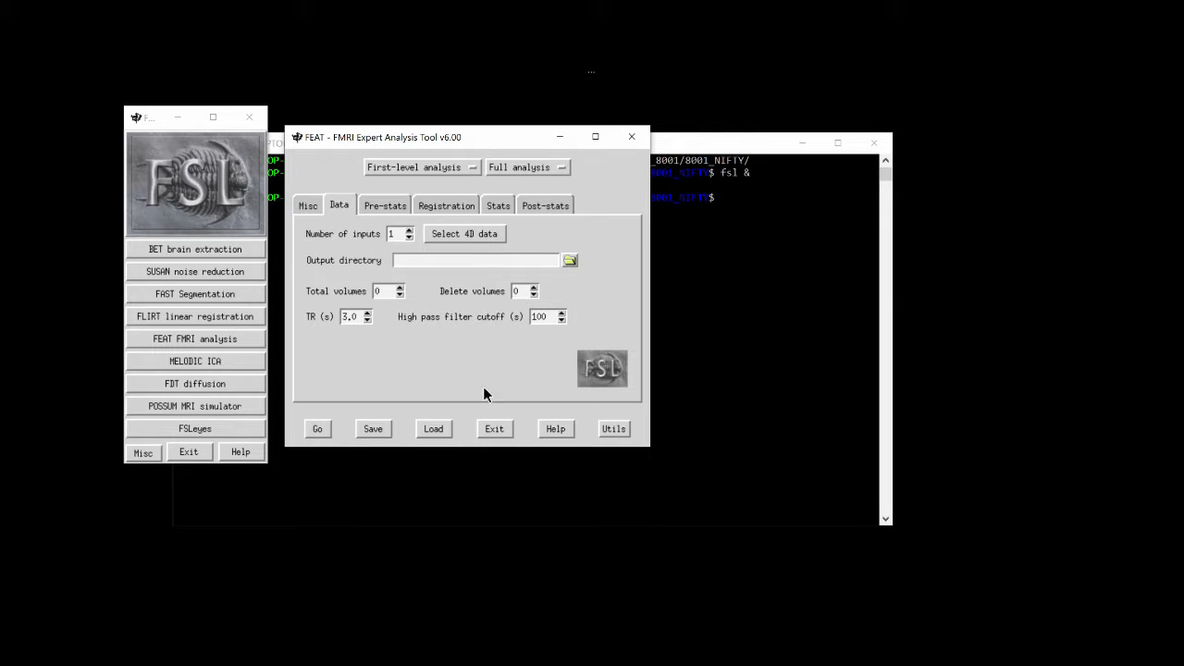
pyautogui.click(433, 429)
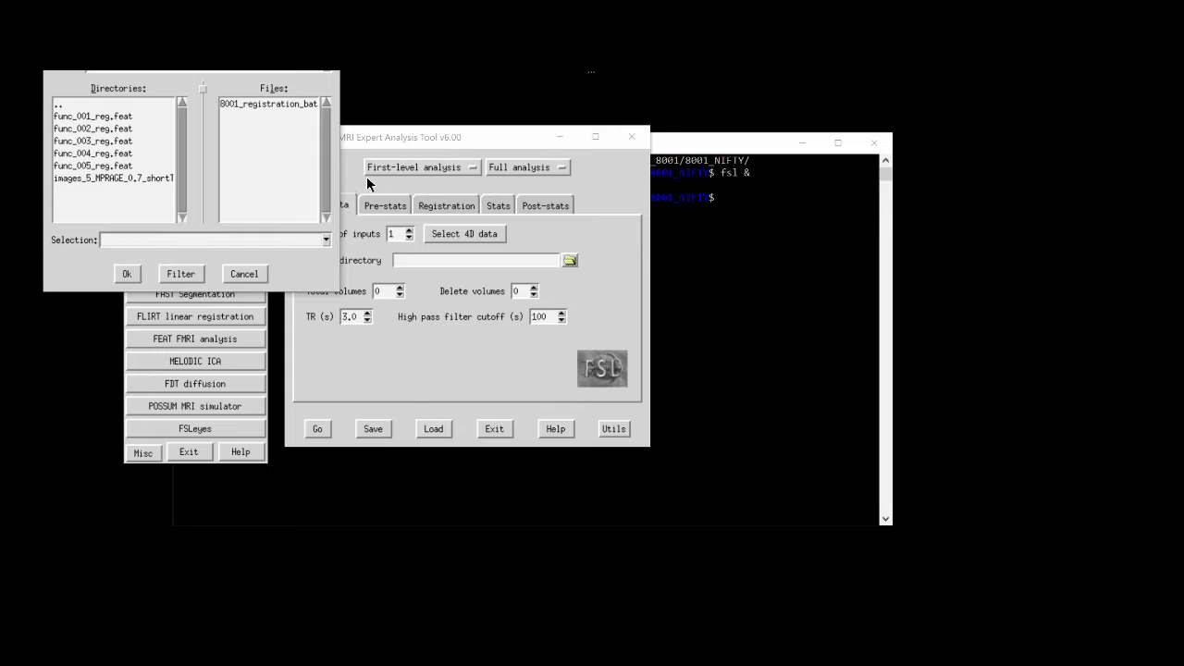
pyautogui.moveTo(347, 170); pyautogui.dragTo(396, 178)
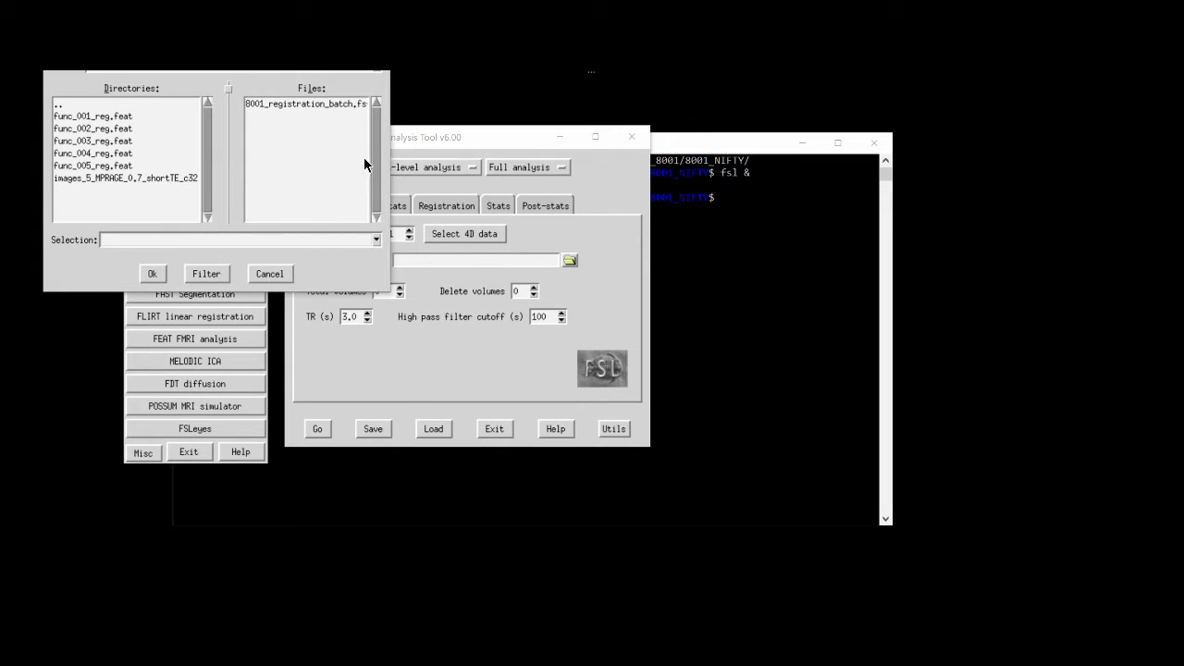
pyautogui.click(310, 104)
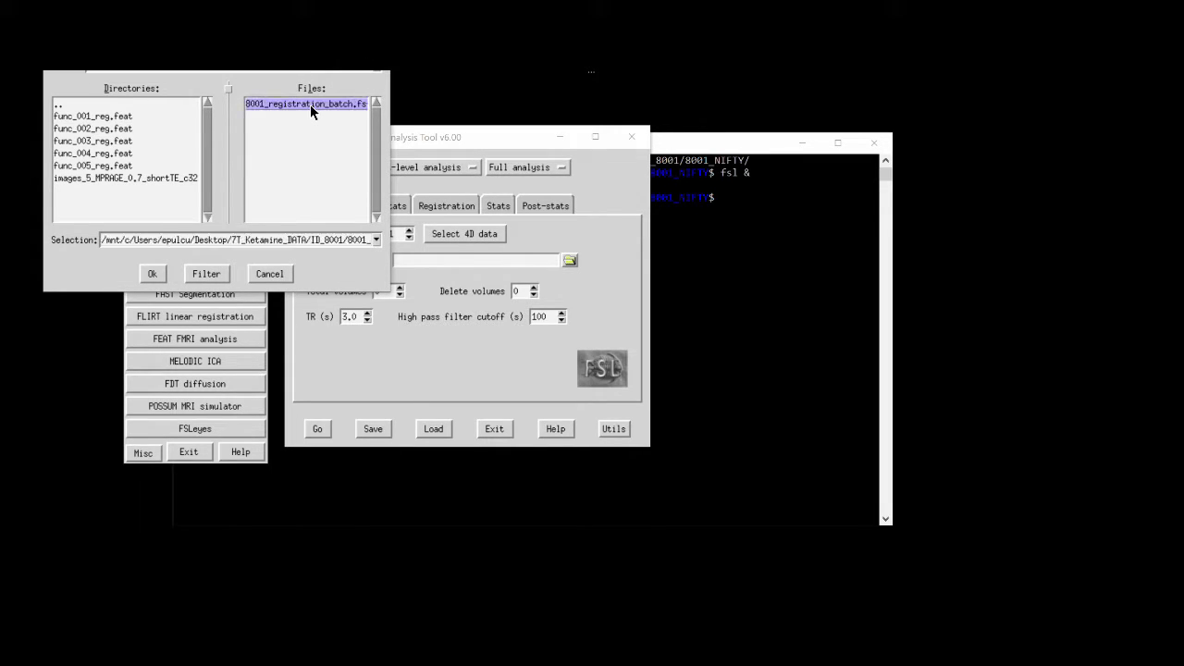
pyautogui.doubleClick(310, 105)
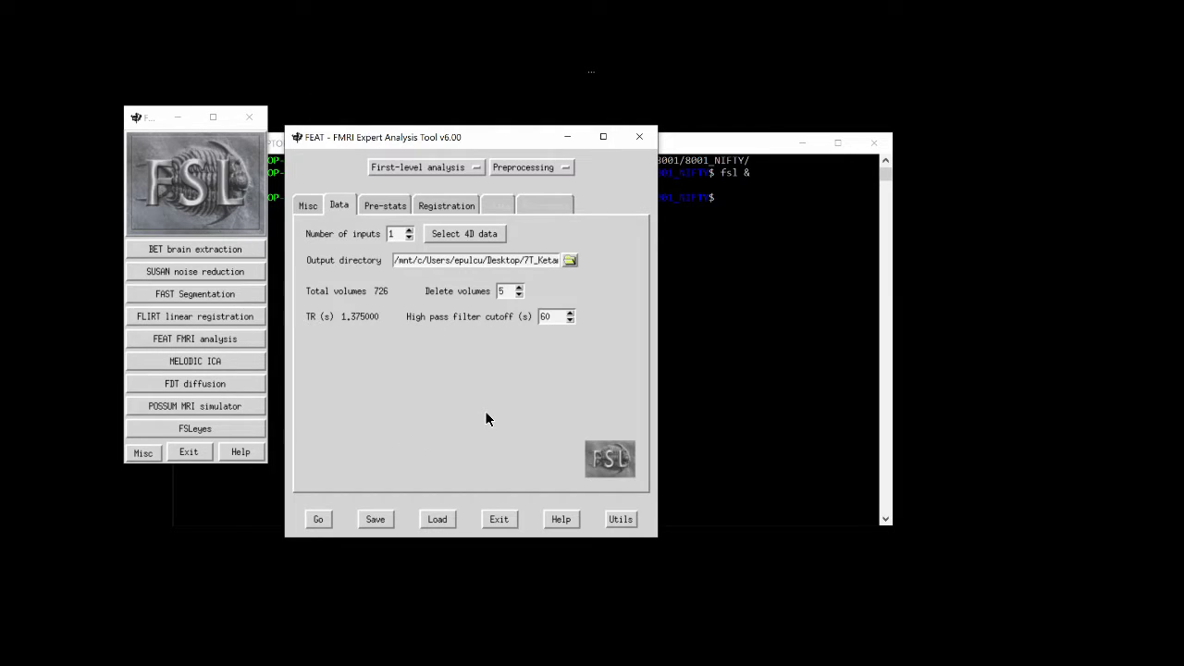
# Step: Confirm the func_001 file from 8001_NIFTY as the 4D input and accept the BET/registration warning
pyautogui.click(484, 233)
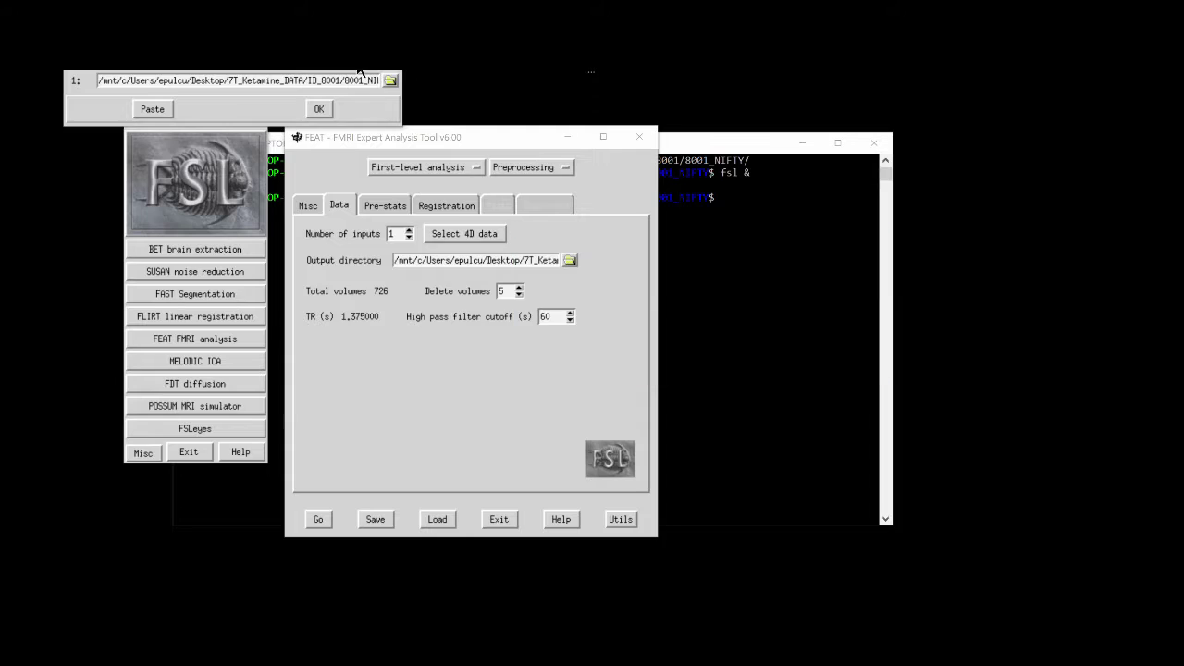
pyautogui.moveTo(407, 101); pyautogui.dragTo(637, 118)
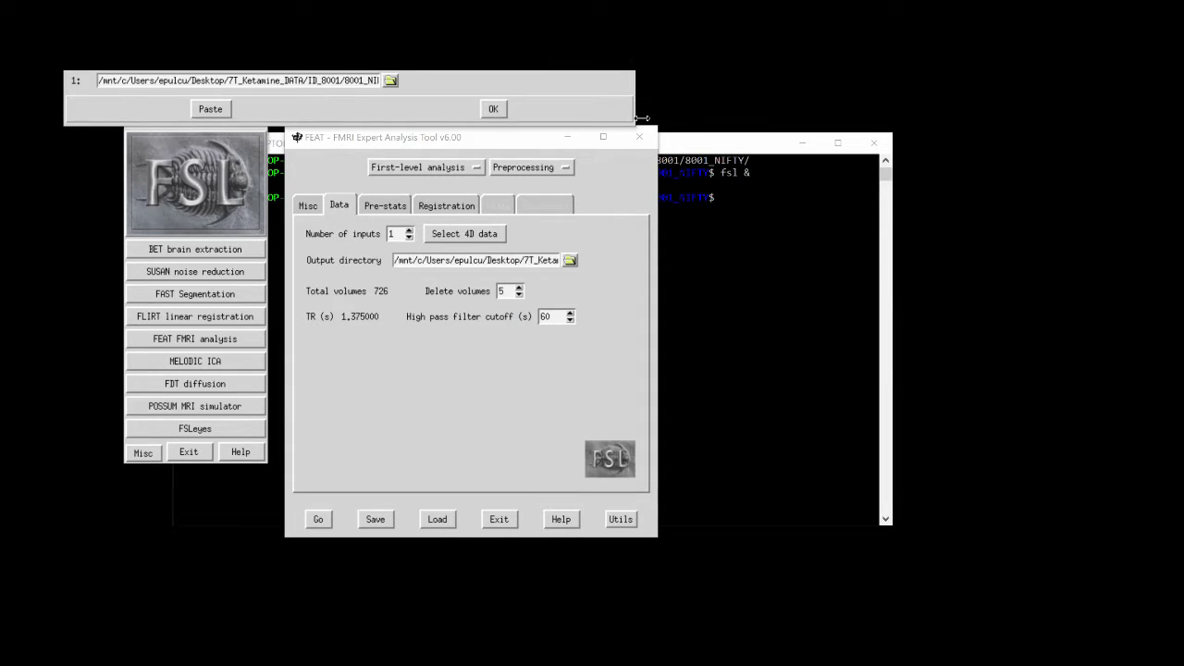
pyautogui.click(363, 80)
pyautogui.press('End')
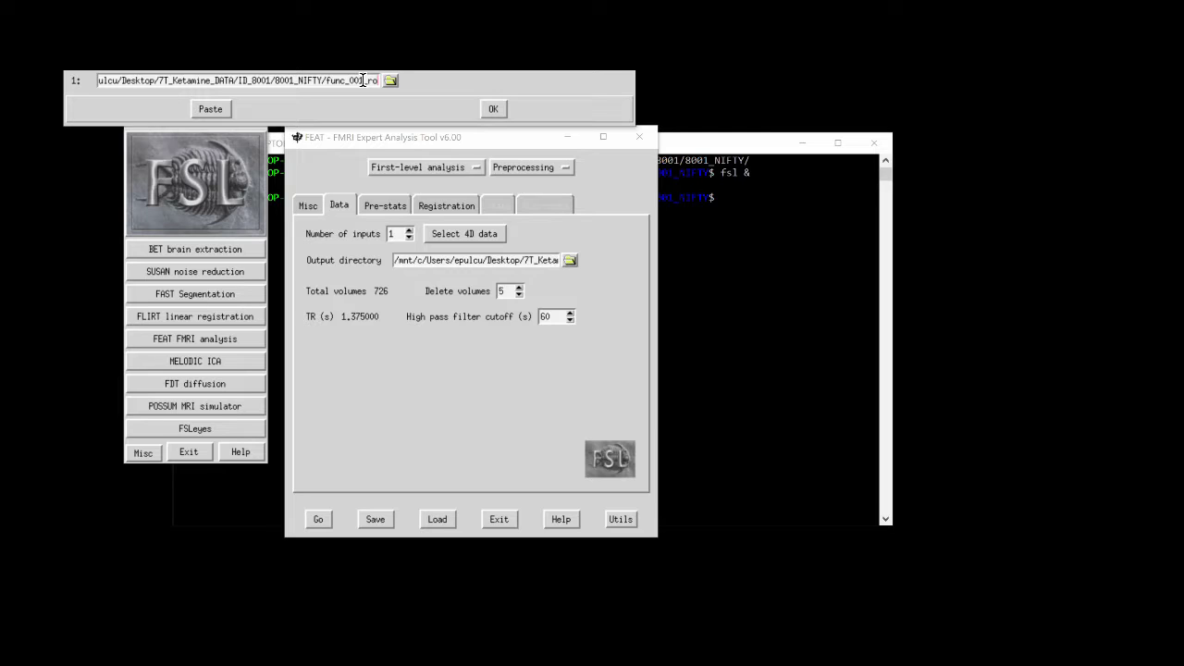
pyautogui.click(493, 107)
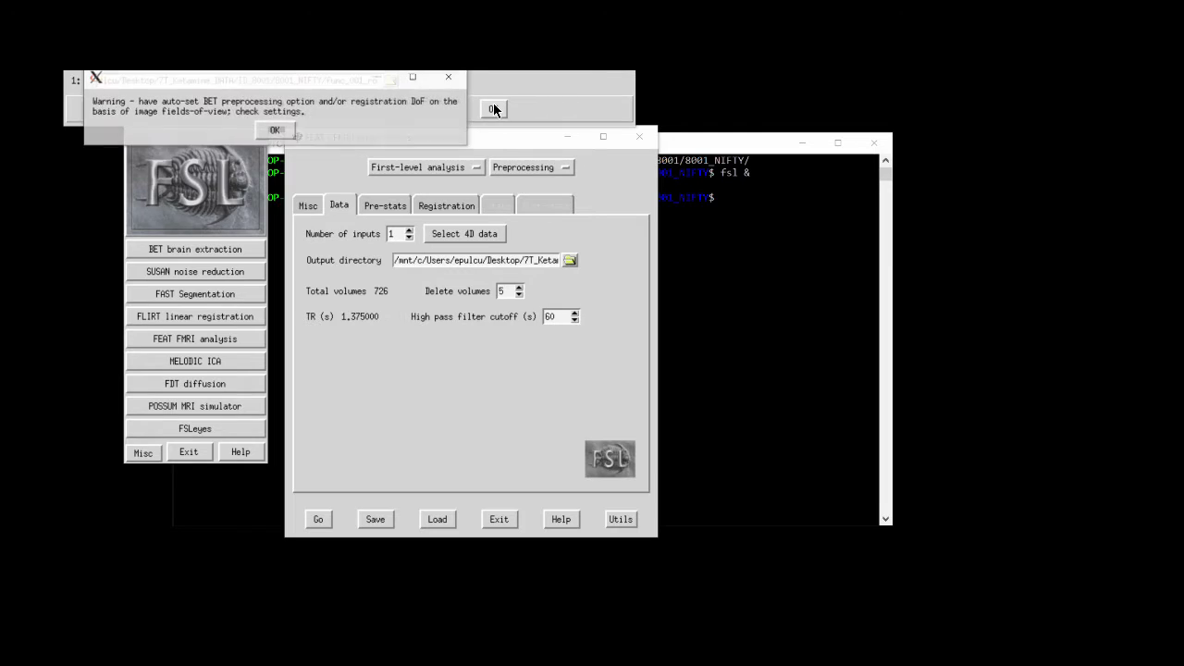
pyautogui.click(276, 130)
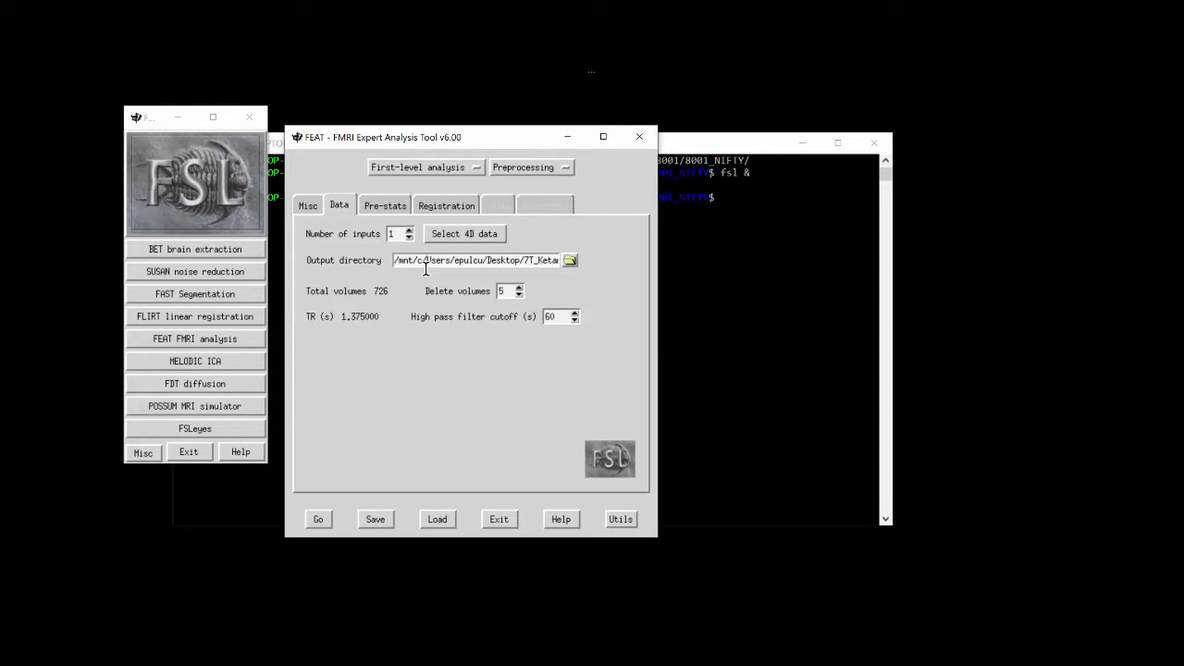
# Step: Append '1_reg' to the output directory path so it ends in func_001_reg
pyautogui.moveTo(425, 269)
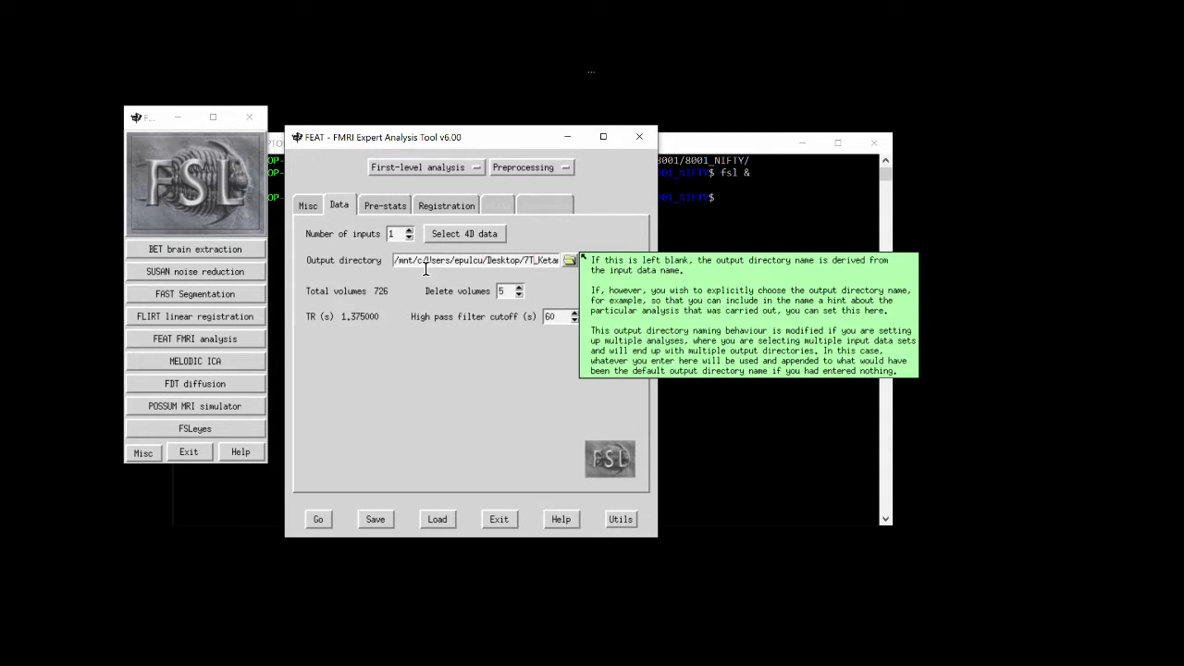
pyautogui.press('End')
pyautogui.write('1_reg')
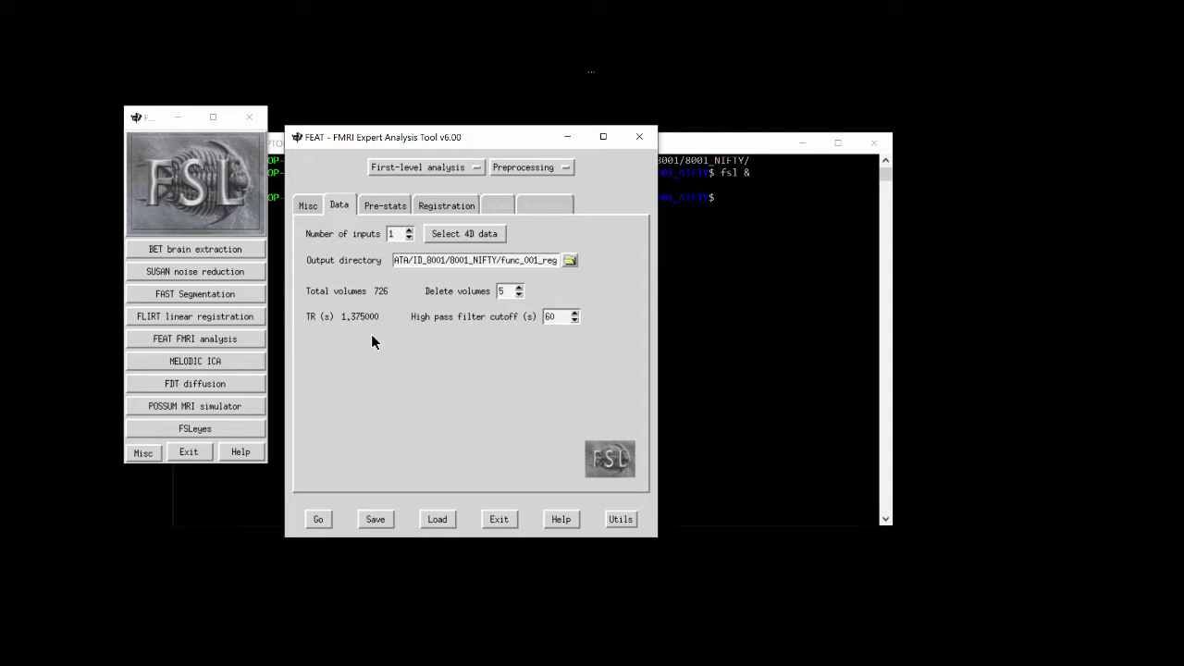
# Step: In Pre-stats, check and accept the func_001 SBref file as the alternative reference image
pyautogui.click(388, 207)
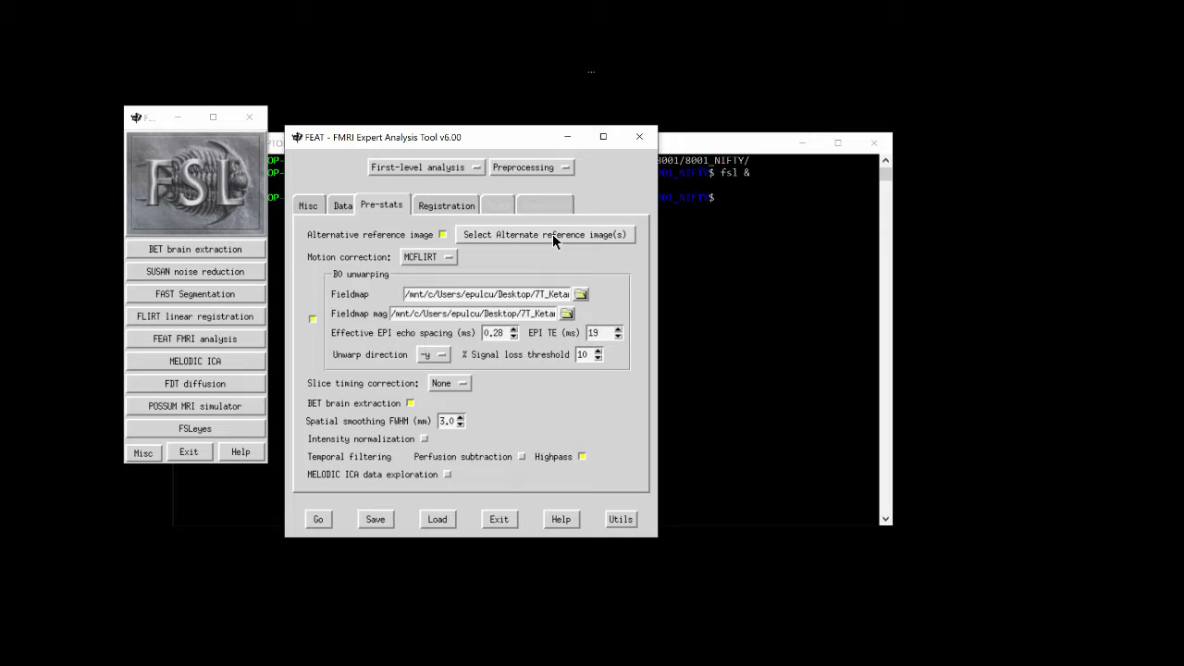
pyautogui.moveTo(553, 239)
pyautogui.click(567, 235)
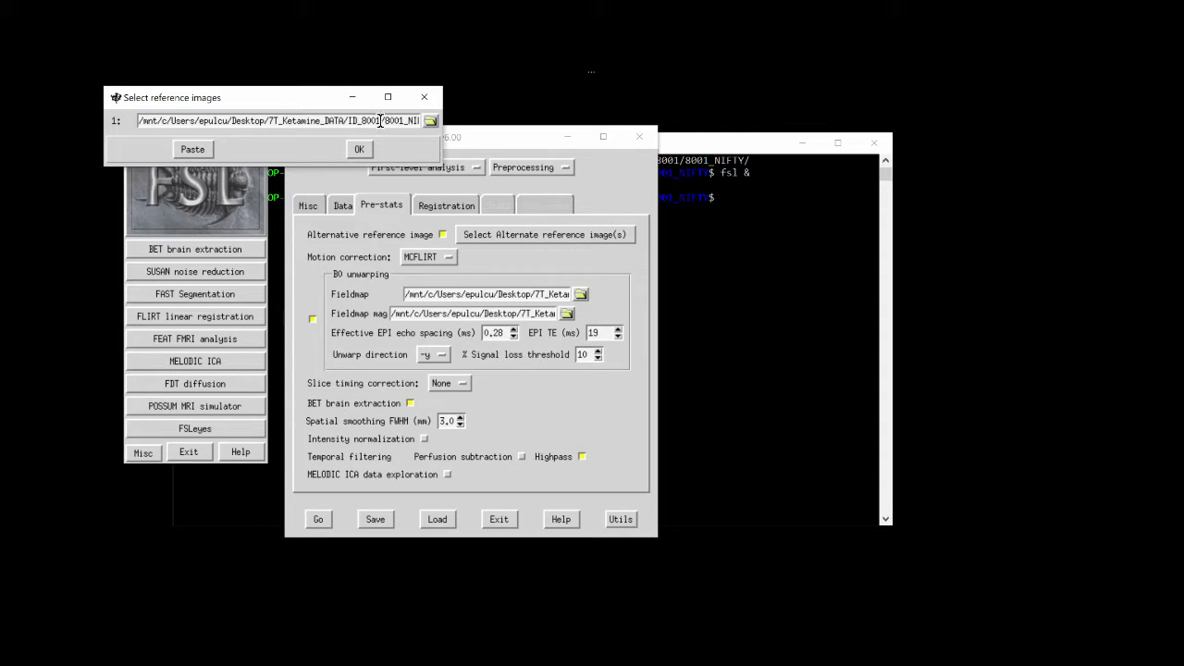
pyautogui.press('End')
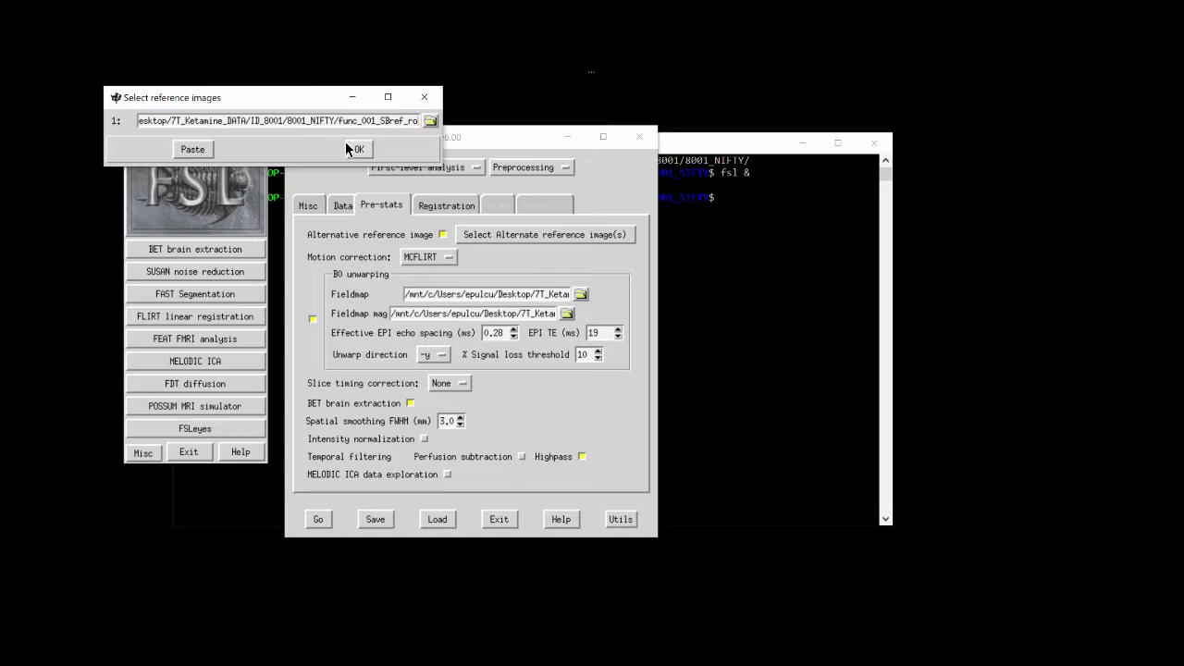
pyautogui.click(357, 150)
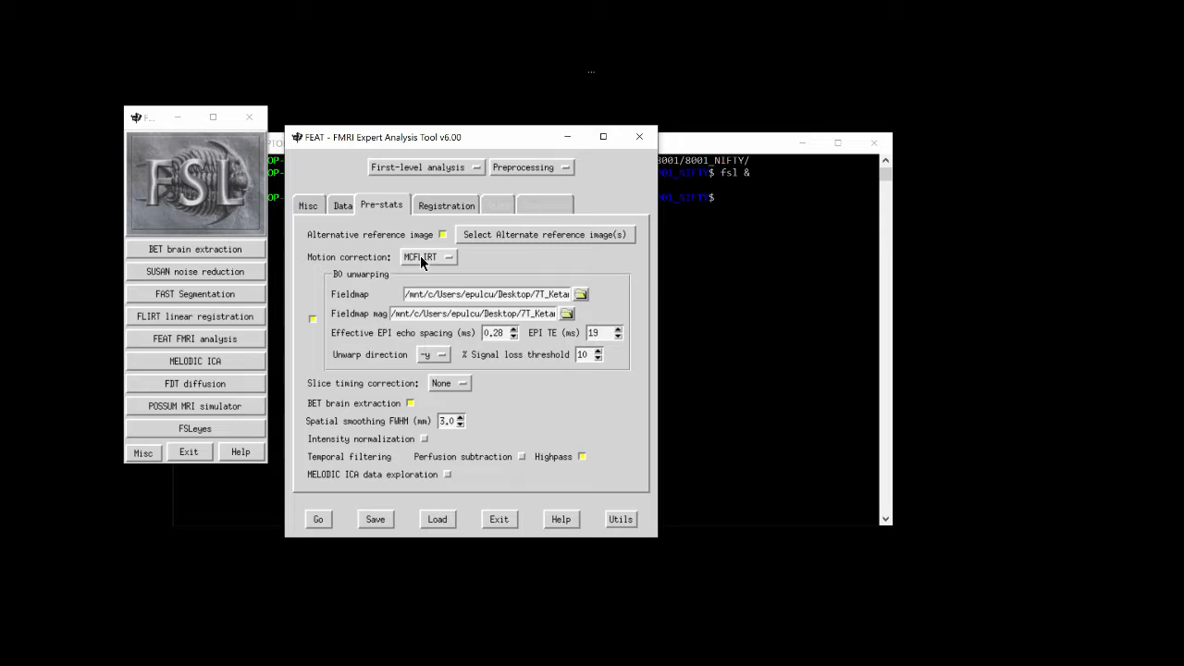
# Step: Check that the Fieldmap and Fieldmap mag paths end in fieldmap_RADS and fieldmap_mag_ro_brain
pyautogui.moveTo(420, 255)
pyautogui.moveTo(516, 294)
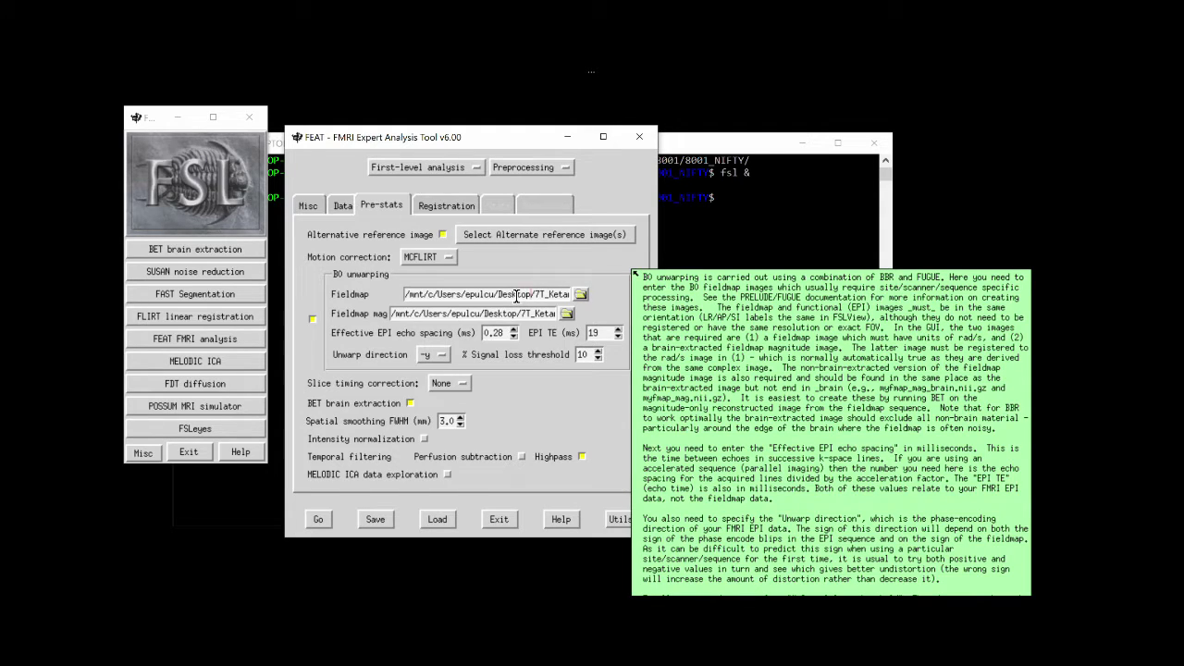
pyautogui.click(516, 294)
pyautogui.press('End')
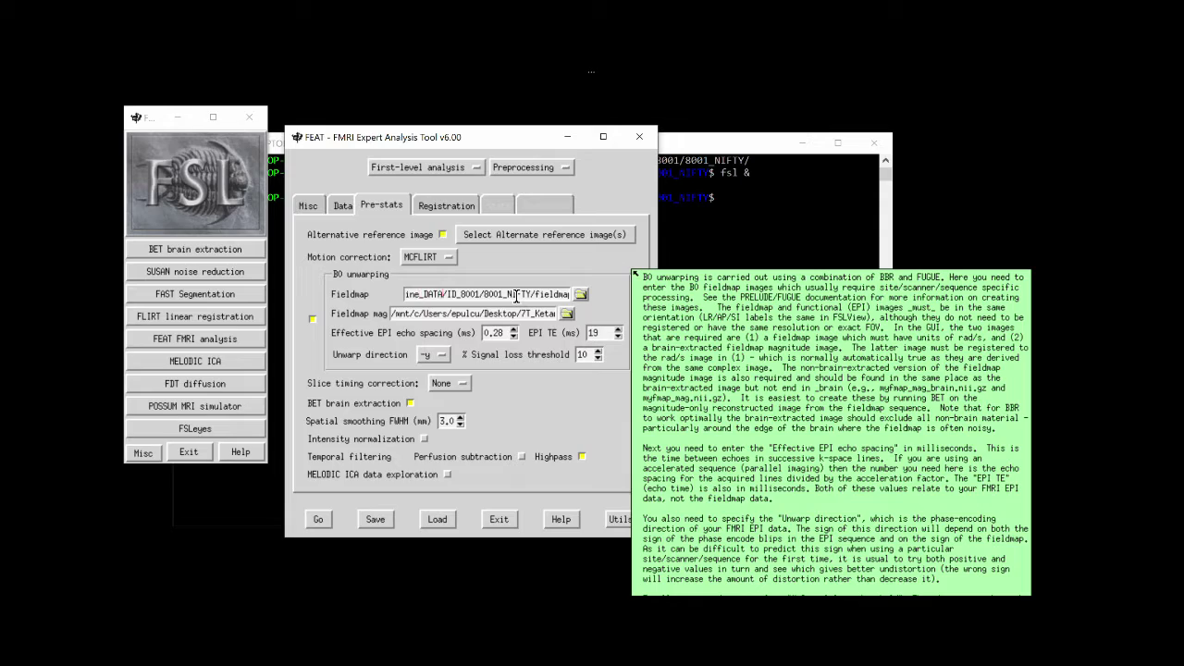
pyautogui.press('End')
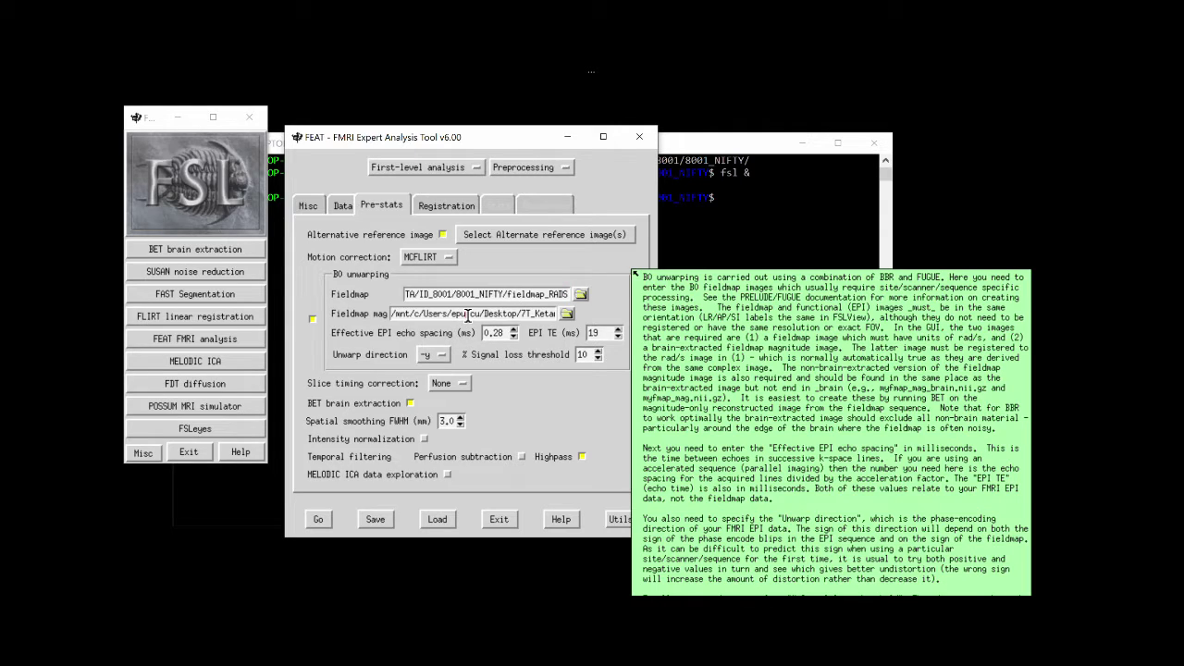
pyautogui.press('End')
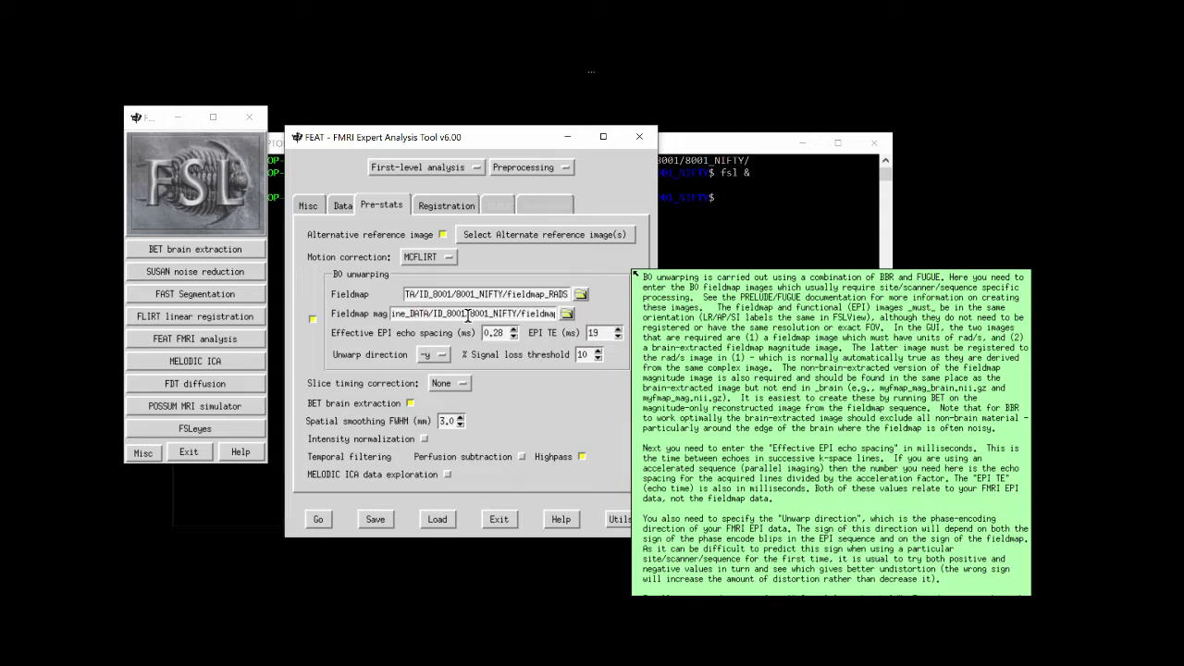
pyautogui.press('End')
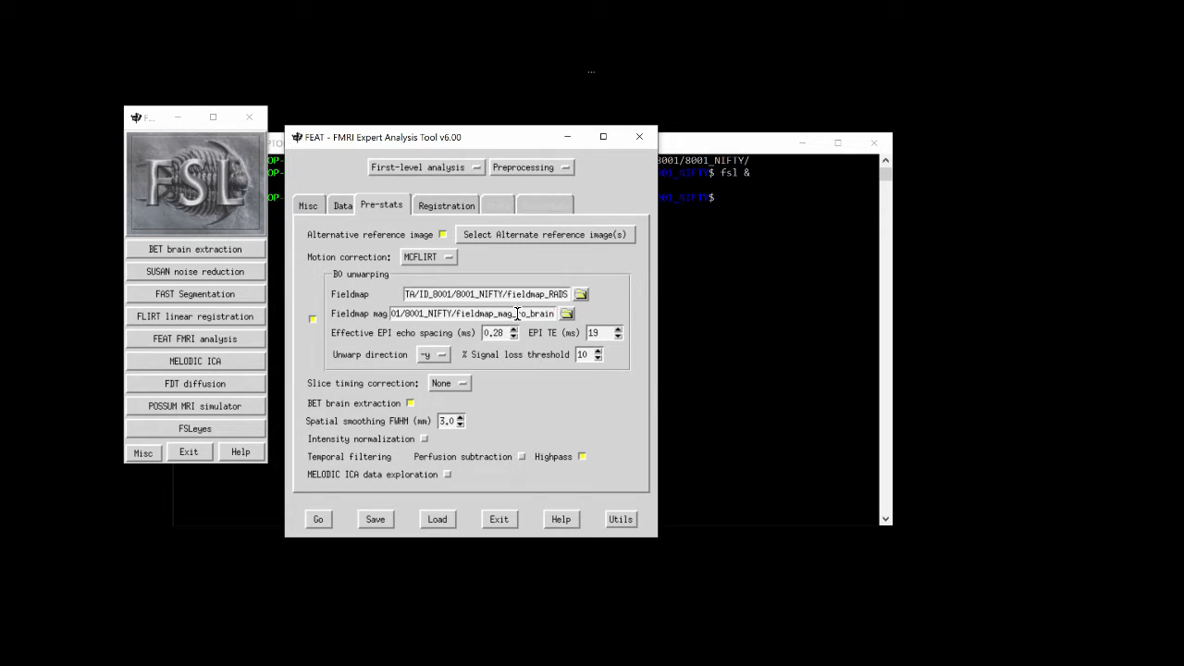
pyautogui.moveTo(525, 315)
pyautogui.moveTo(620, 294)
pyautogui.click(445, 209)
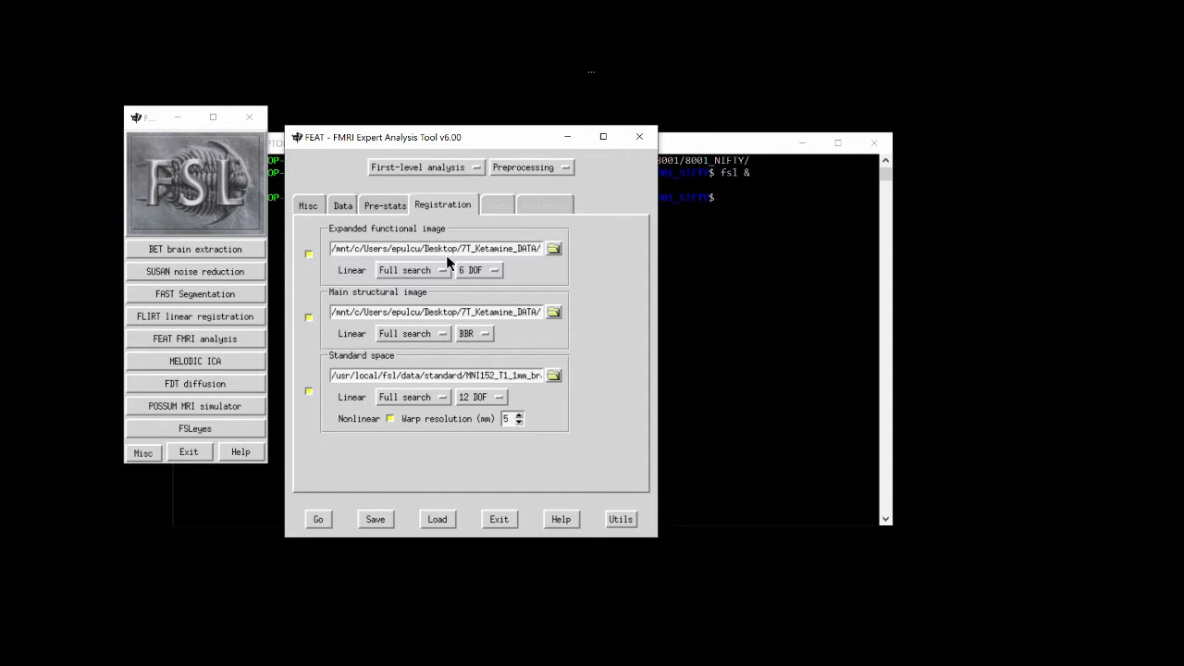
# Step: On the Registration tab, show the expanded functional image path ending in func_WB_ro
pyautogui.moveTo(450, 251)
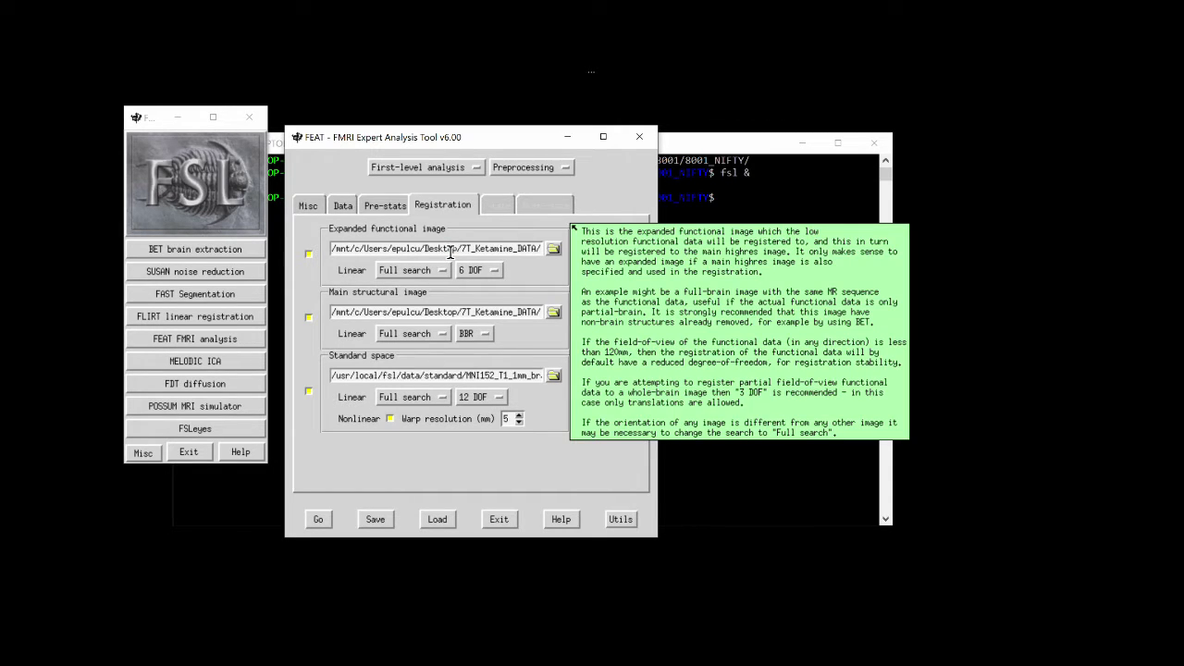
pyautogui.press('End')
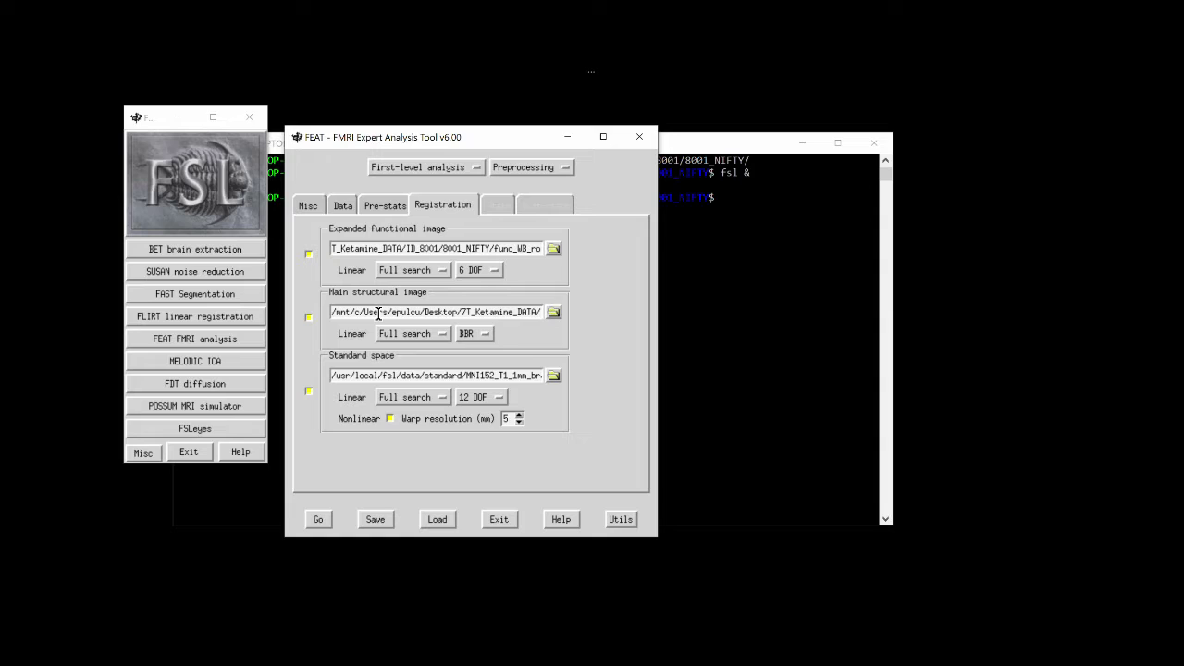
# Step: Show the full main structural image path, ending in T1_biascorr_brain
pyautogui.moveTo(377, 313)
pyautogui.moveTo(491, 314)
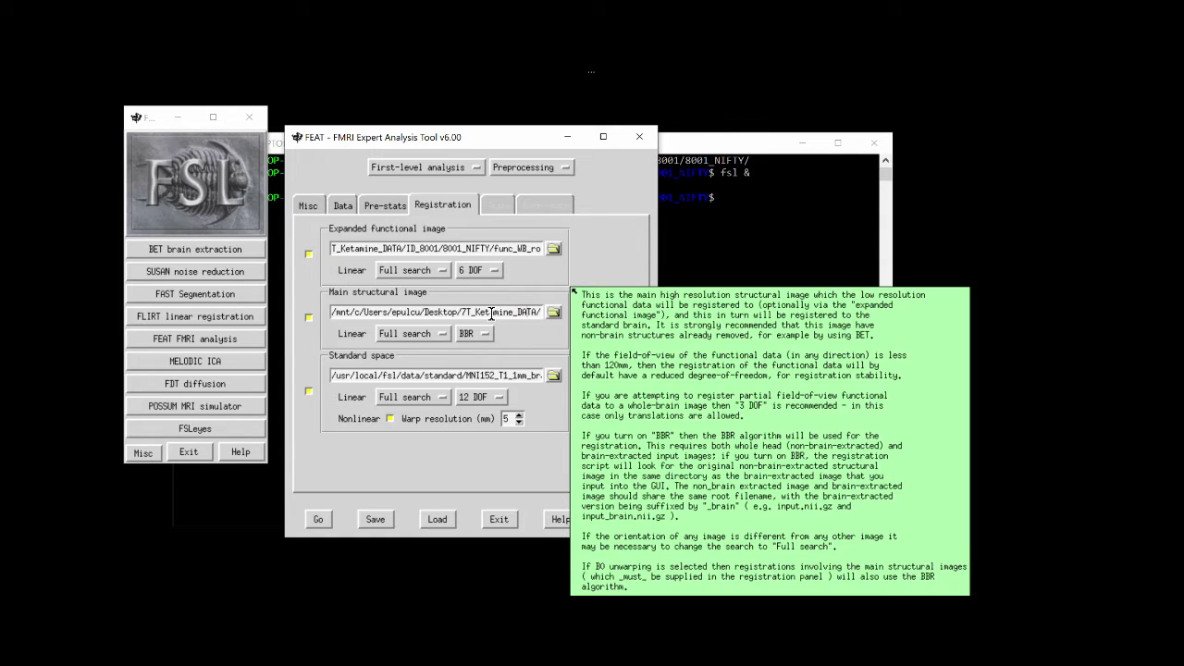
pyautogui.hotkey('ctrl', 'v')
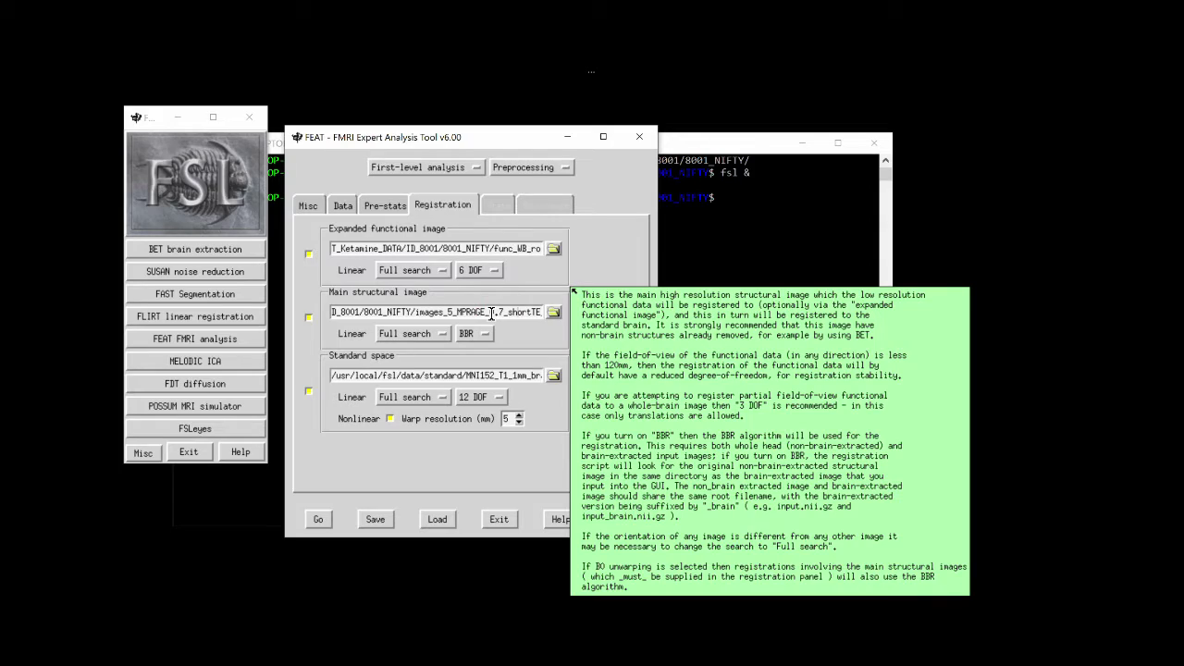
pyautogui.press('End')
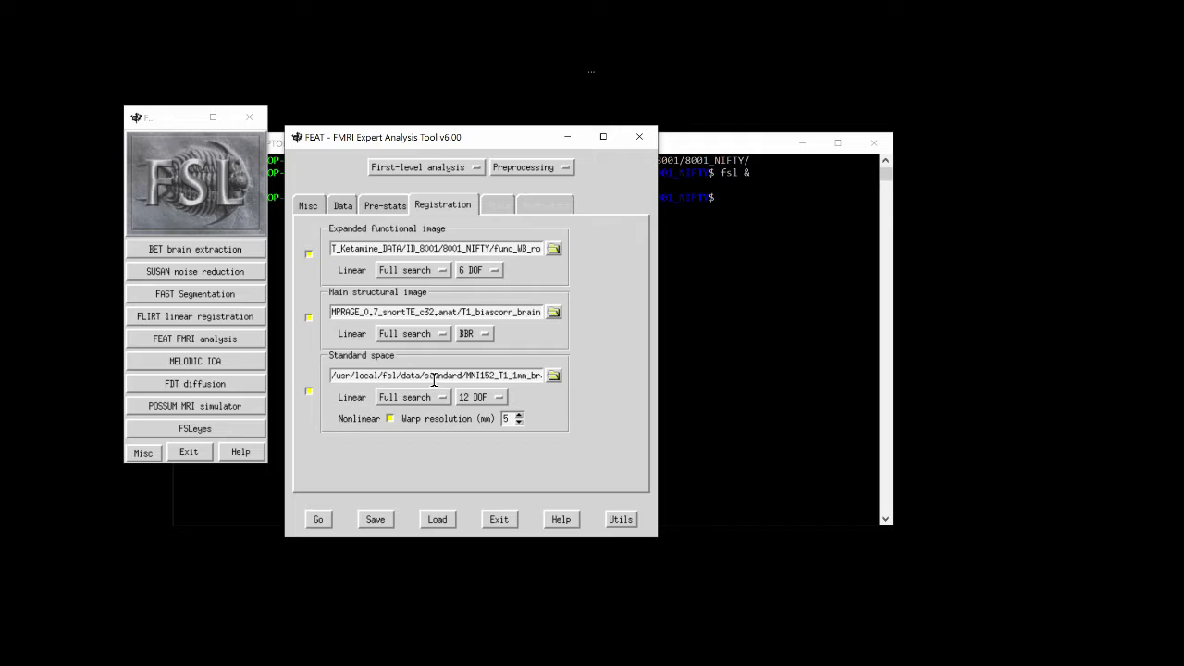
# Step: Verify the standard image is MNI152_T1_1mm_brain, then go back to the Pre-stats tab
pyautogui.moveTo(433, 376)
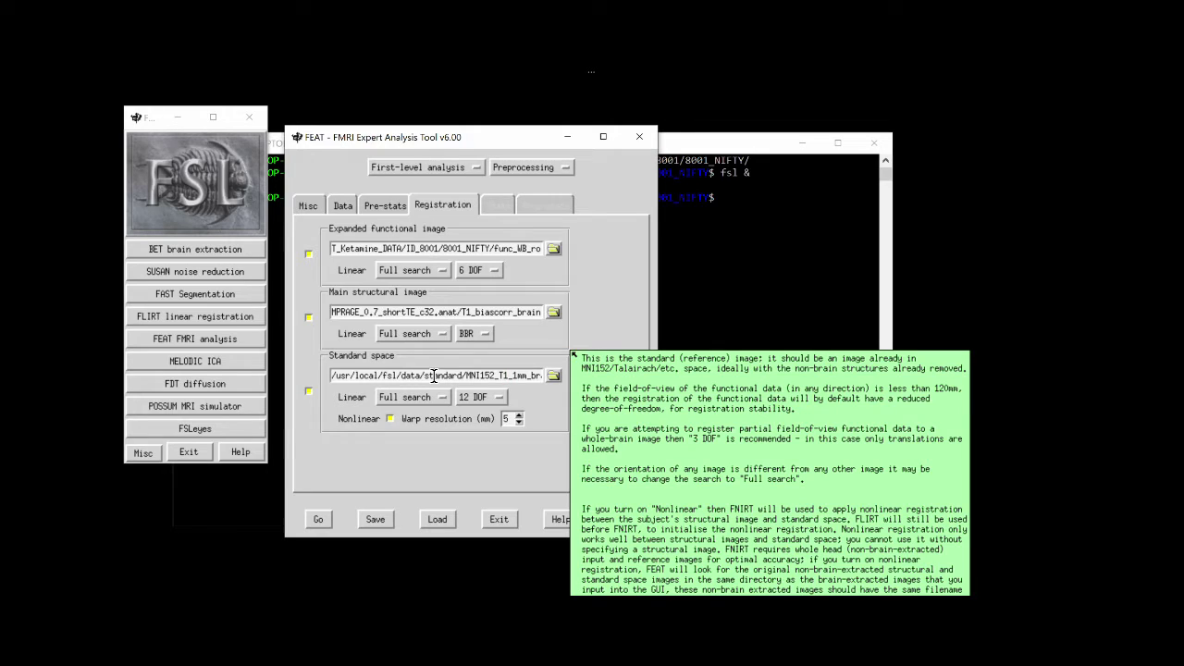
pyautogui.press('End')
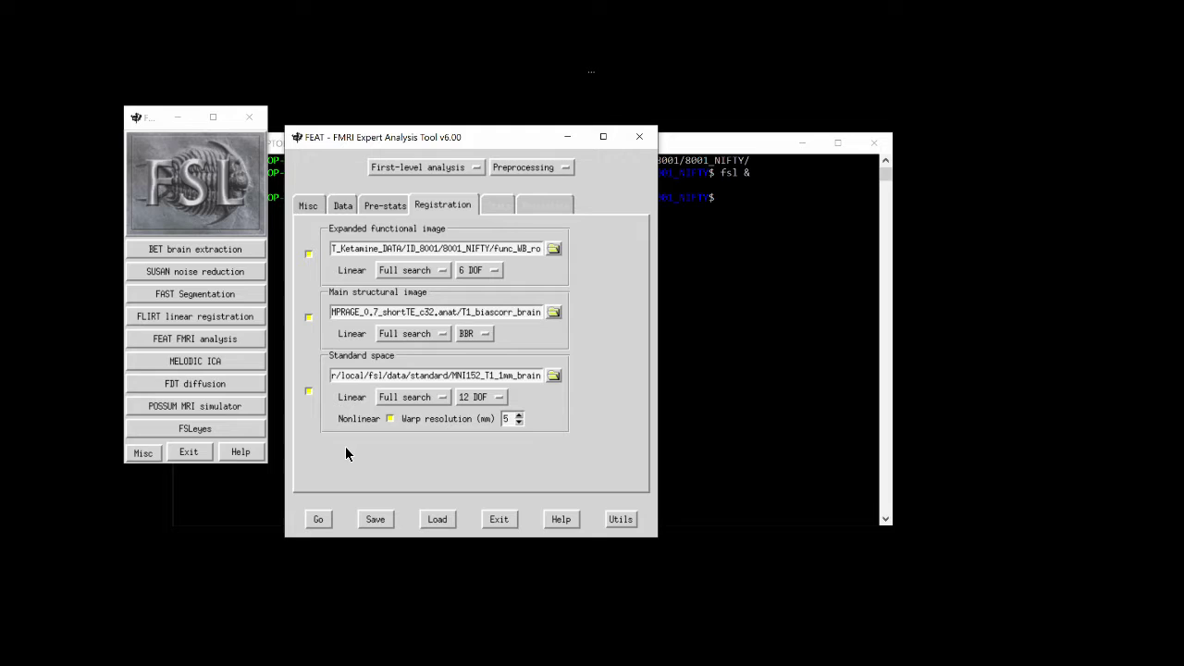
pyautogui.click(388, 209)
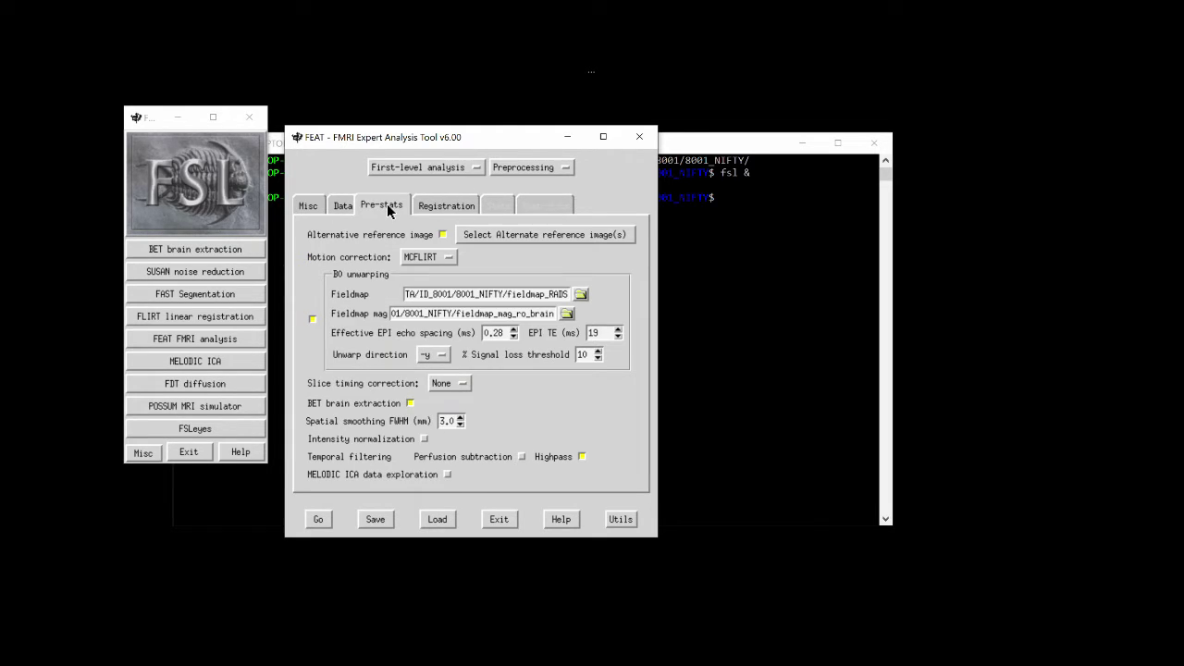
pyautogui.click(341, 208)
pyautogui.click(346, 205)
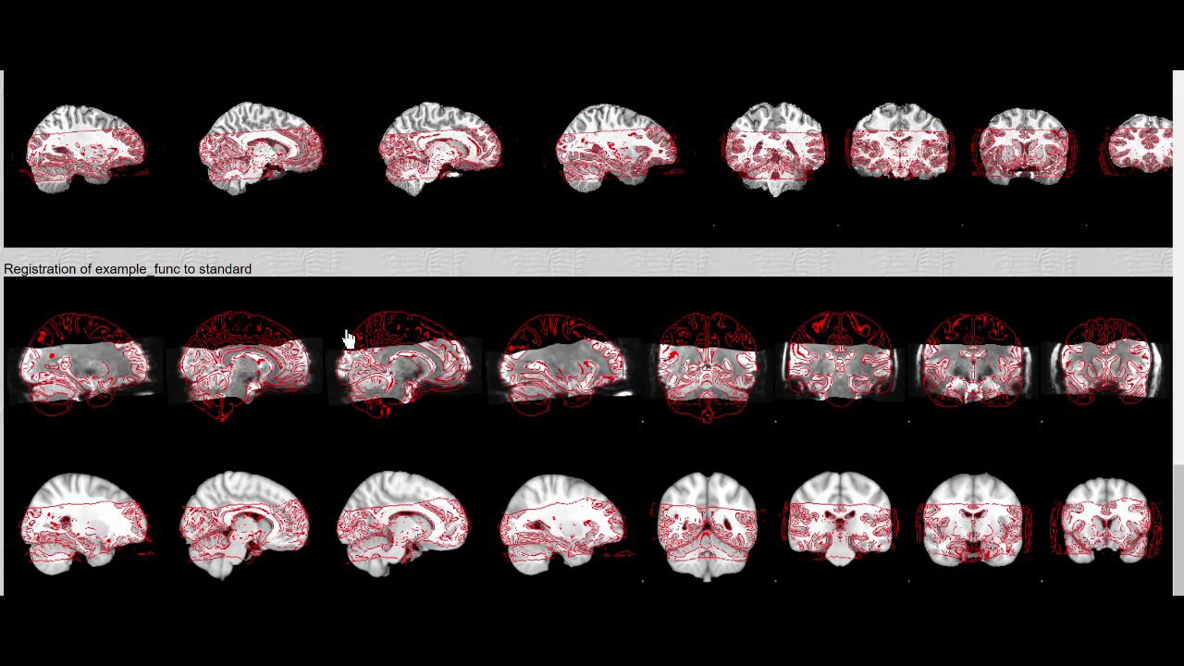
# Step: Return to the FEAT Report header and jump to the Unwarping section
pyautogui.scroll(10, 346, 340)
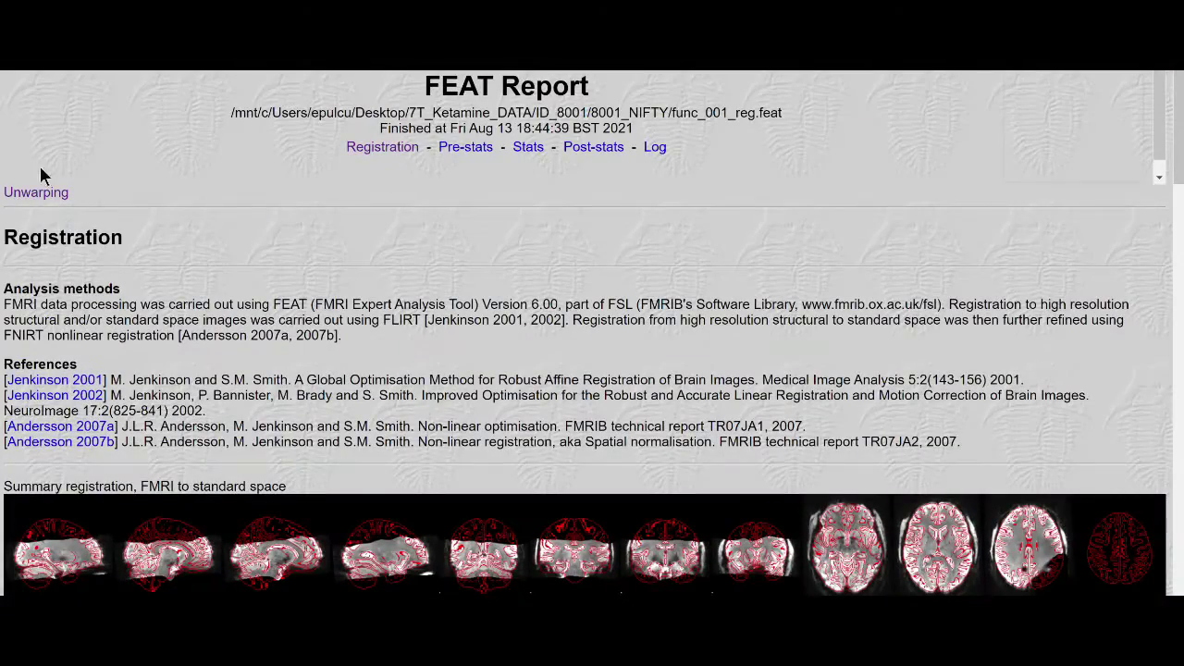
pyautogui.click(37, 192)
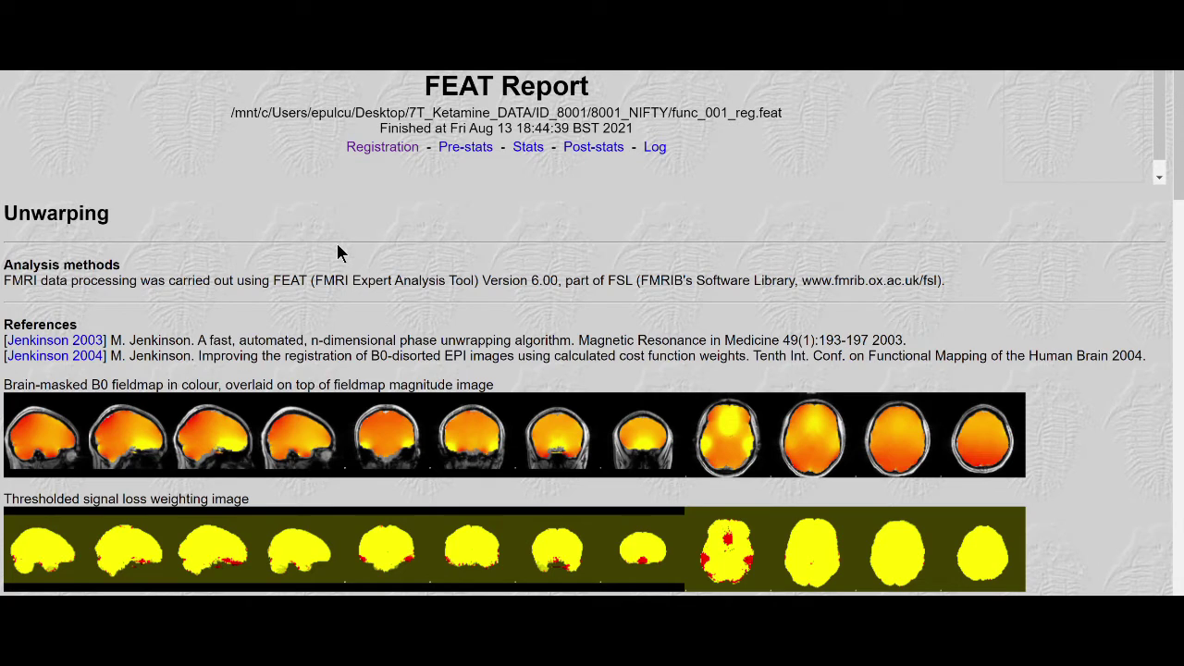
# Step: Scroll down through the Unwarping images to the shift map and white-matter edges
pyautogui.scroll(-3, 338, 252)
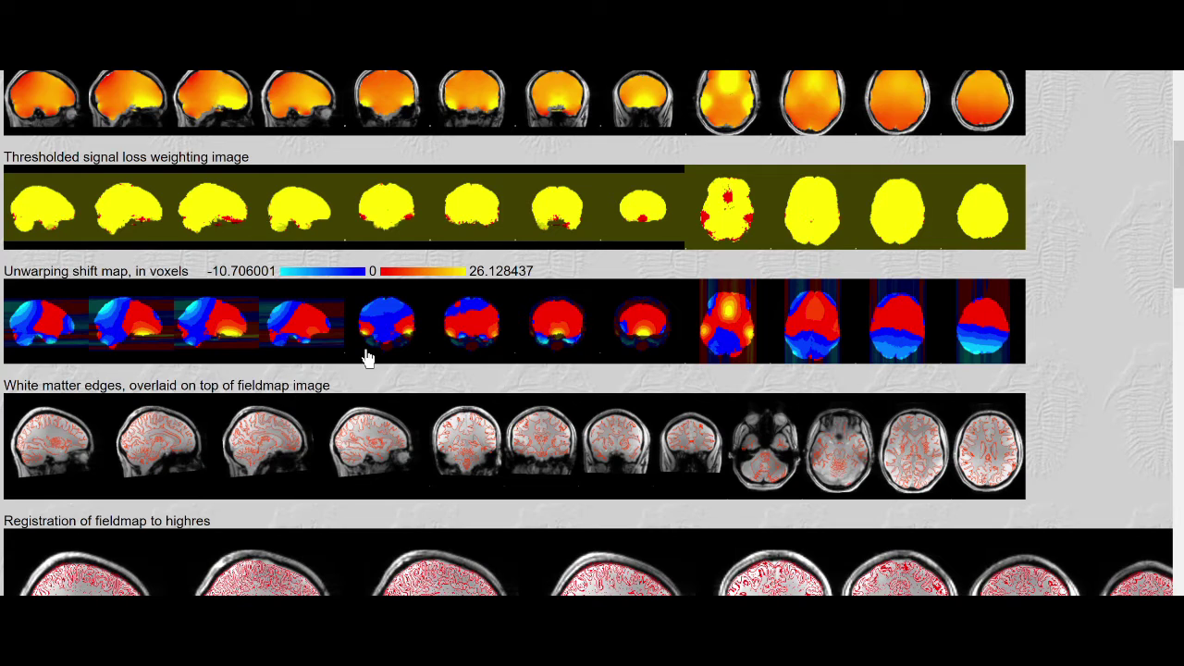
pyautogui.scroll(-1, 367, 358)
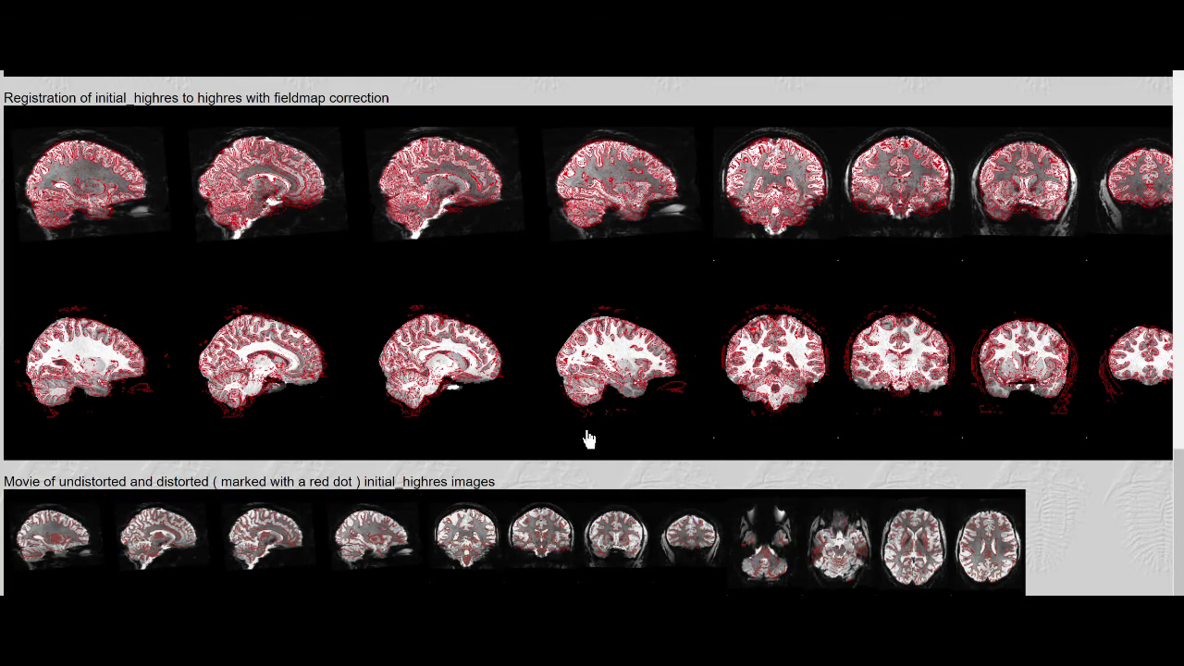
pyautogui.scroll(15, 589, 439)
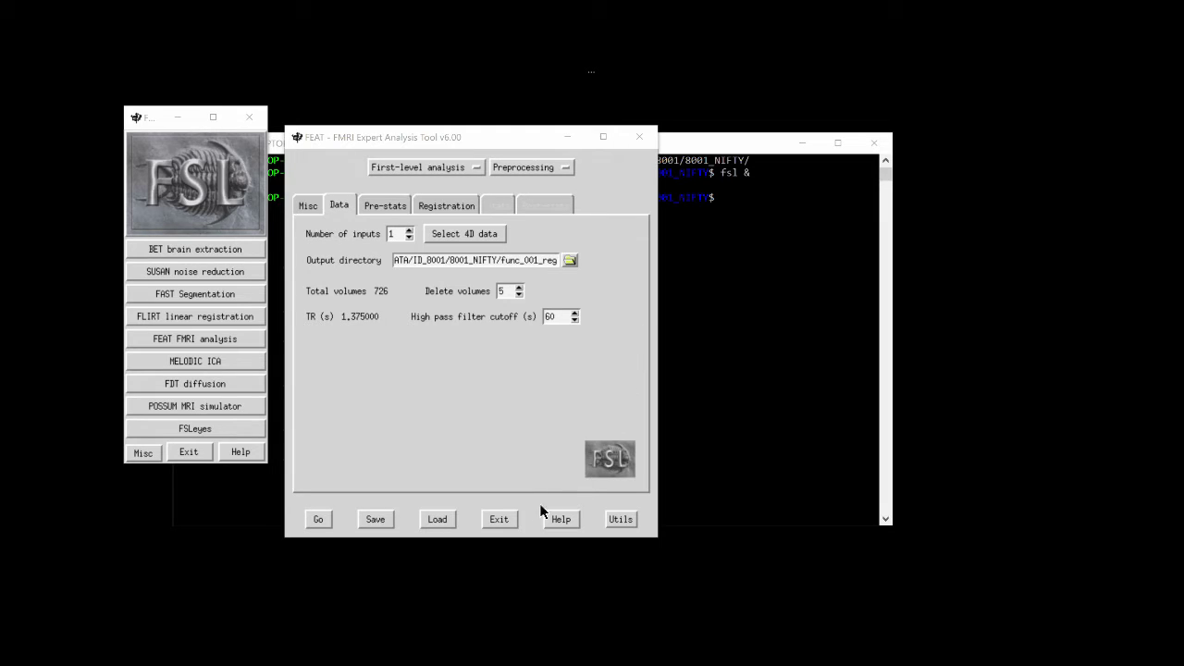
# Step: Exit the FEAT setup window and launch FSLeyes in the background with 'fsleyes &'
pyautogui.click(497, 519)
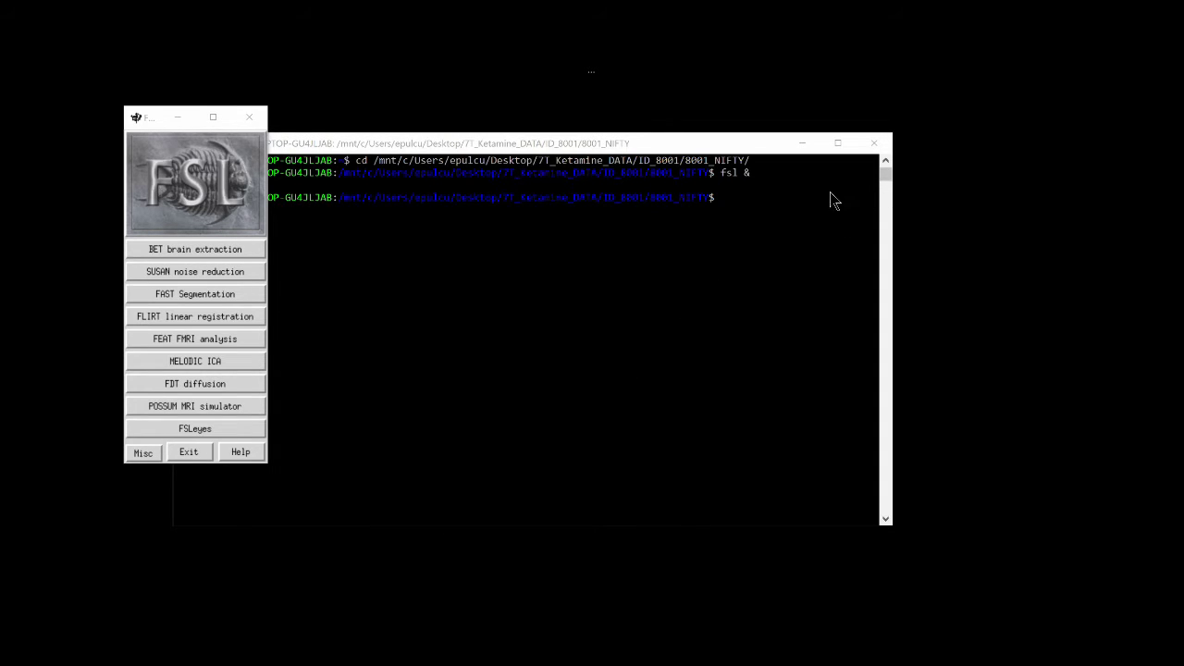
pyautogui.click(824, 202)
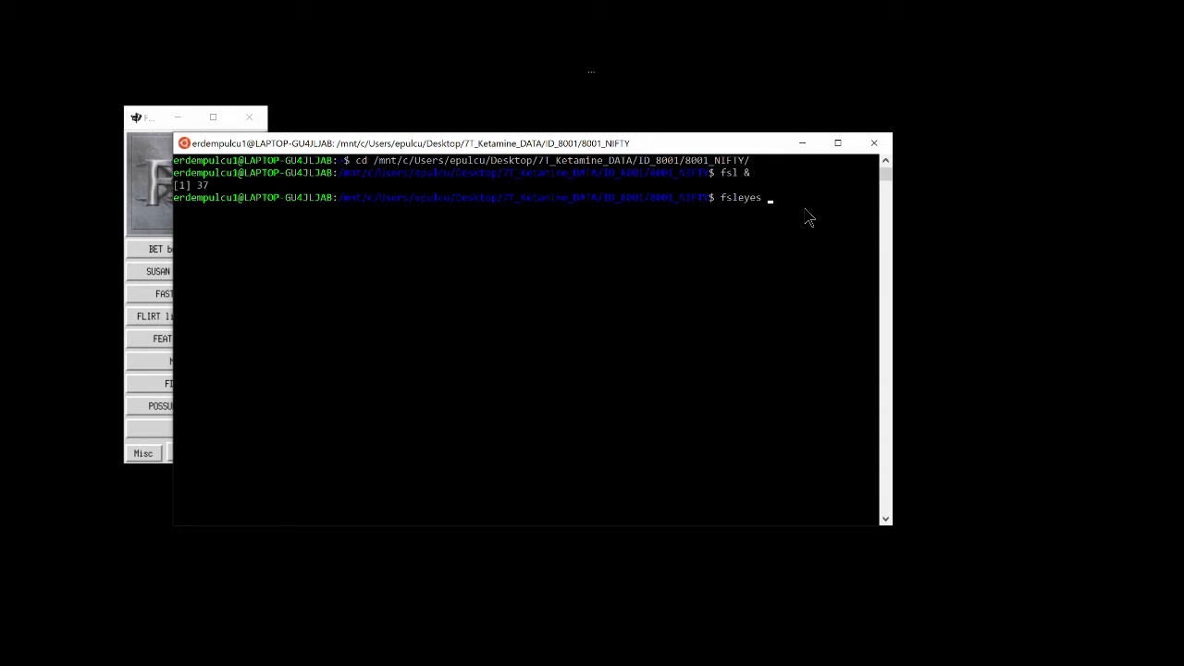
pyautogui.write('fsleyes &')
pyautogui.press('Return')
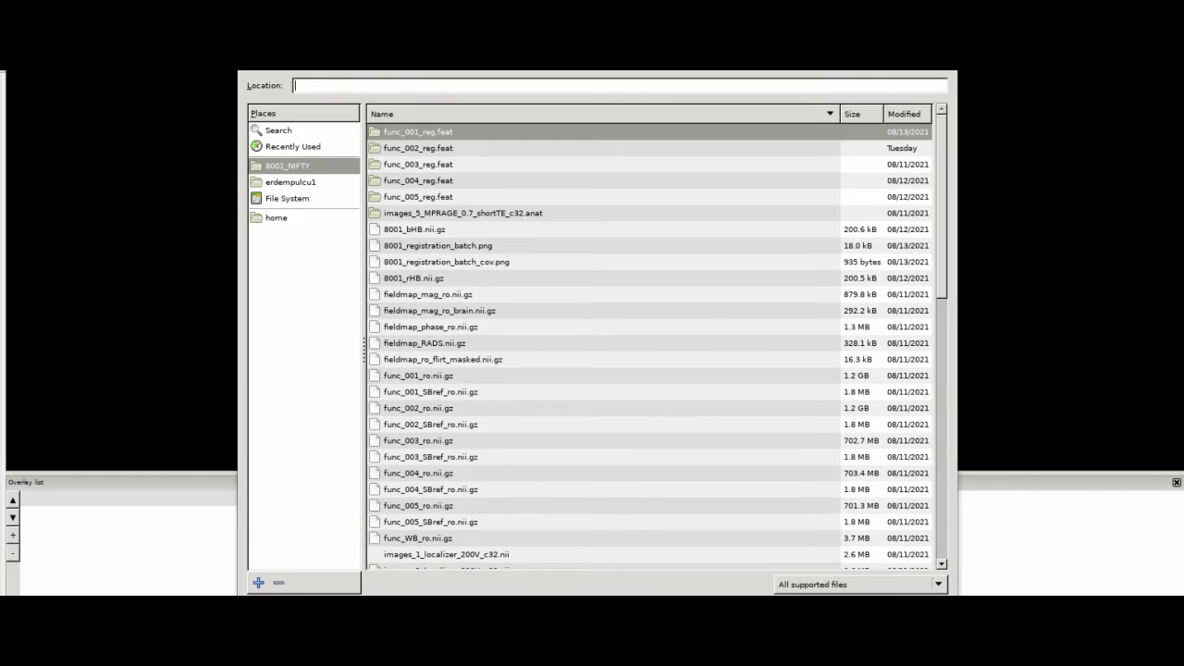
# Step: Load highres.nii.gz from the func_001_reg.feat/reg folder as the base image
pyautogui.doubleClick(401, 104)
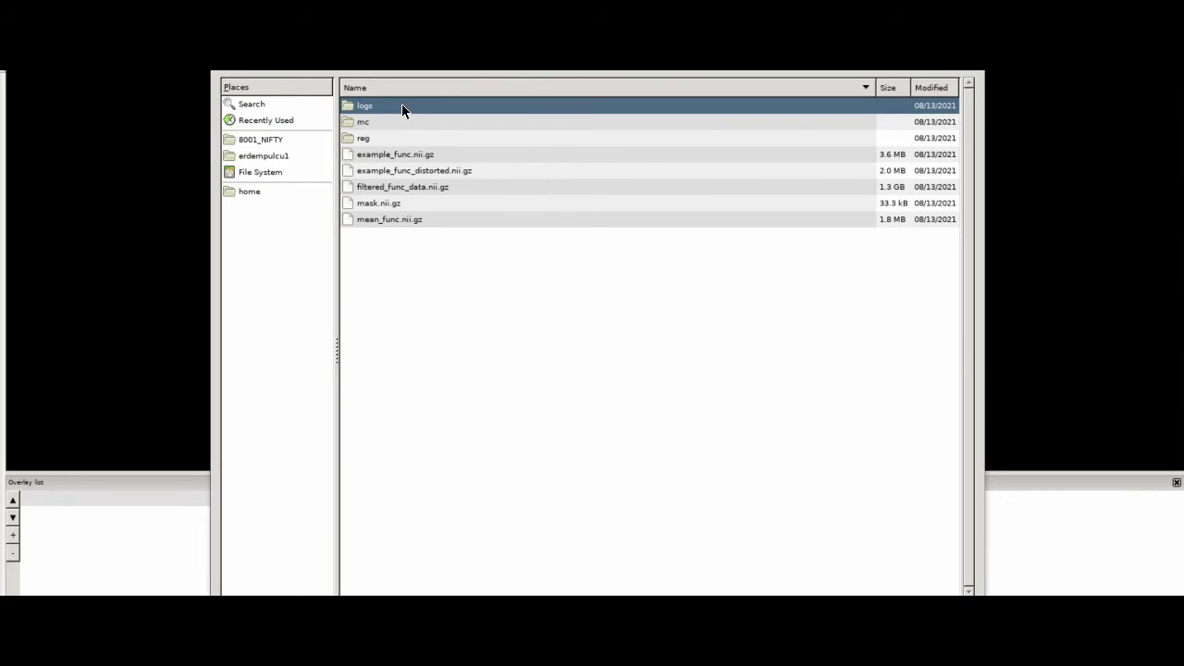
pyautogui.doubleClick(368, 141)
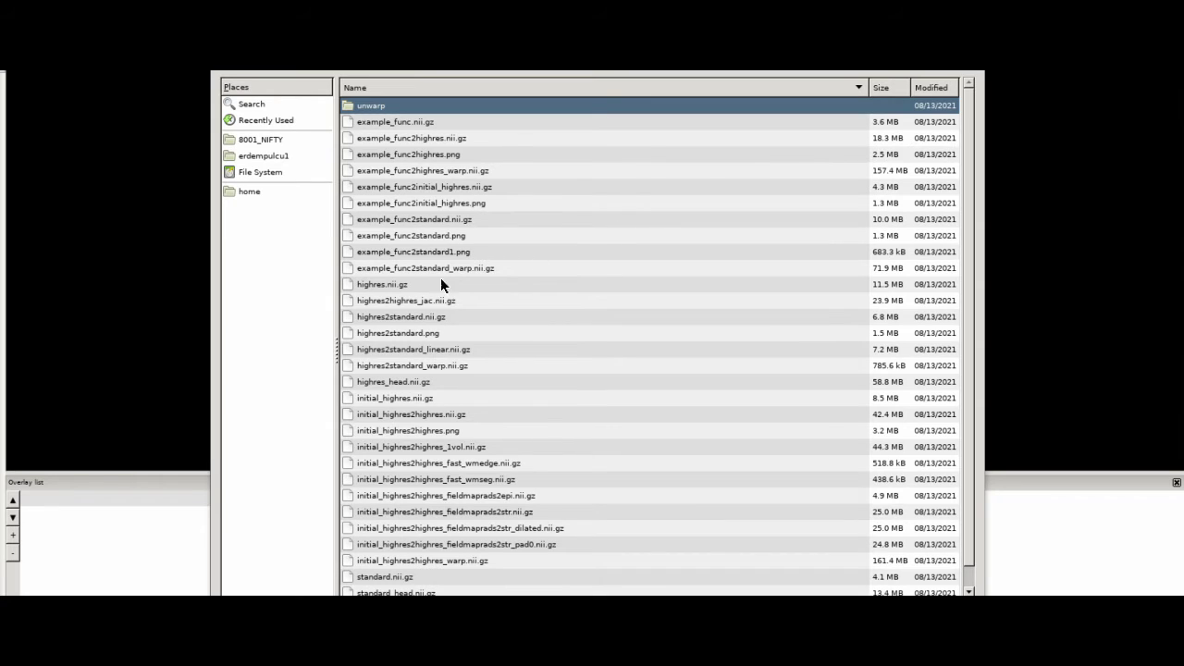
pyautogui.click(367, 284)
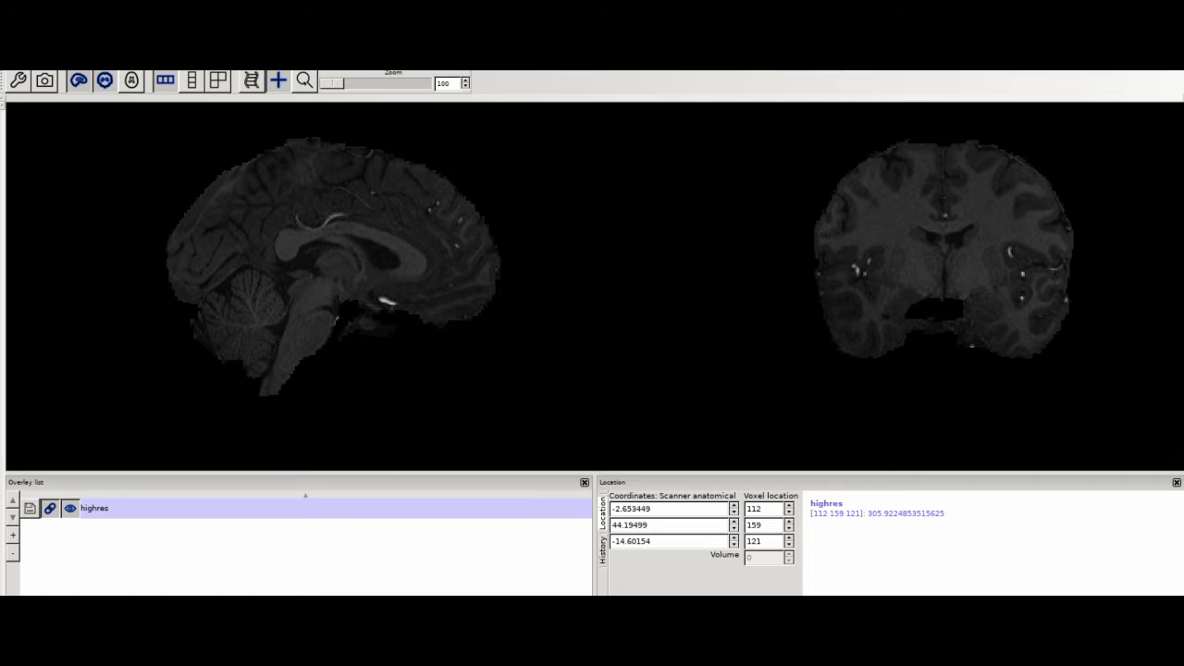
pyautogui.hotkey('alt', 'f')
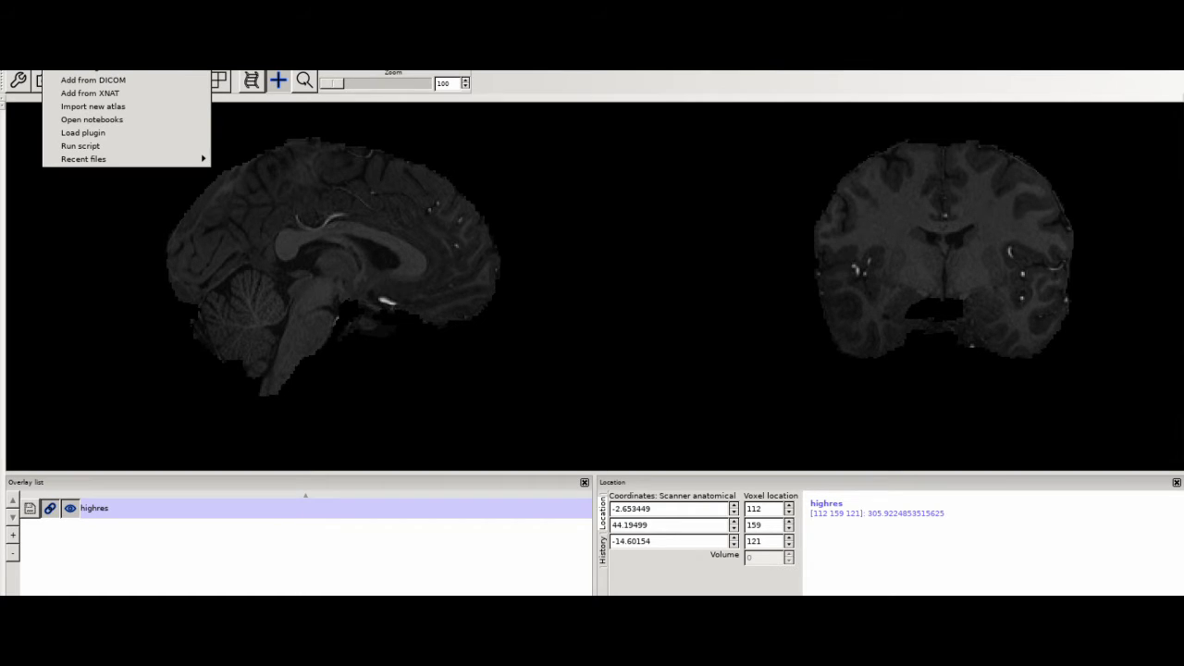
pyautogui.press('Return')
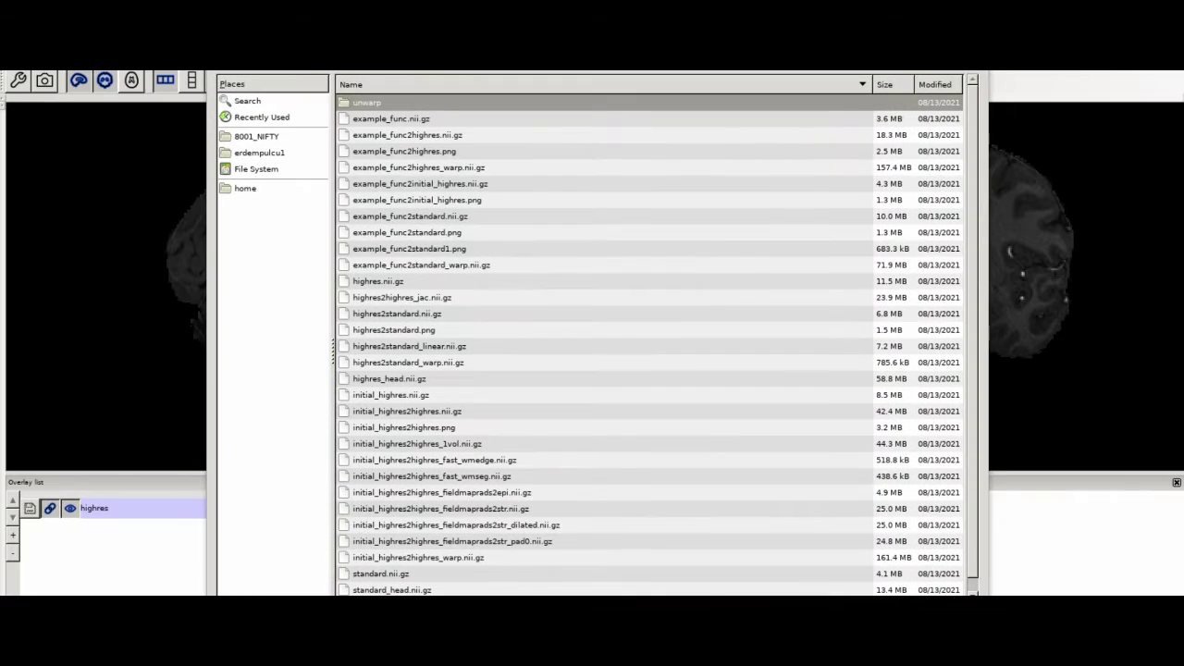
# Step: Overlay example_func2highres.nii.gz on highres and sweep through a few coronal slices
pyautogui.doubleClick(421, 134)
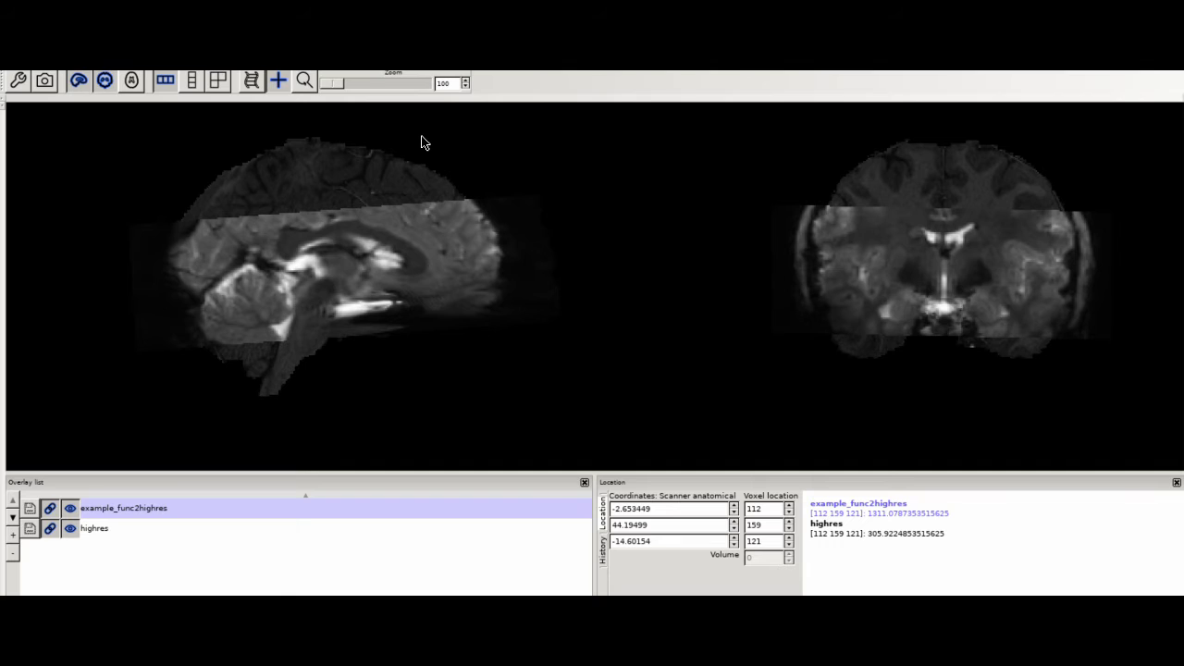
pyautogui.click(312, 257)
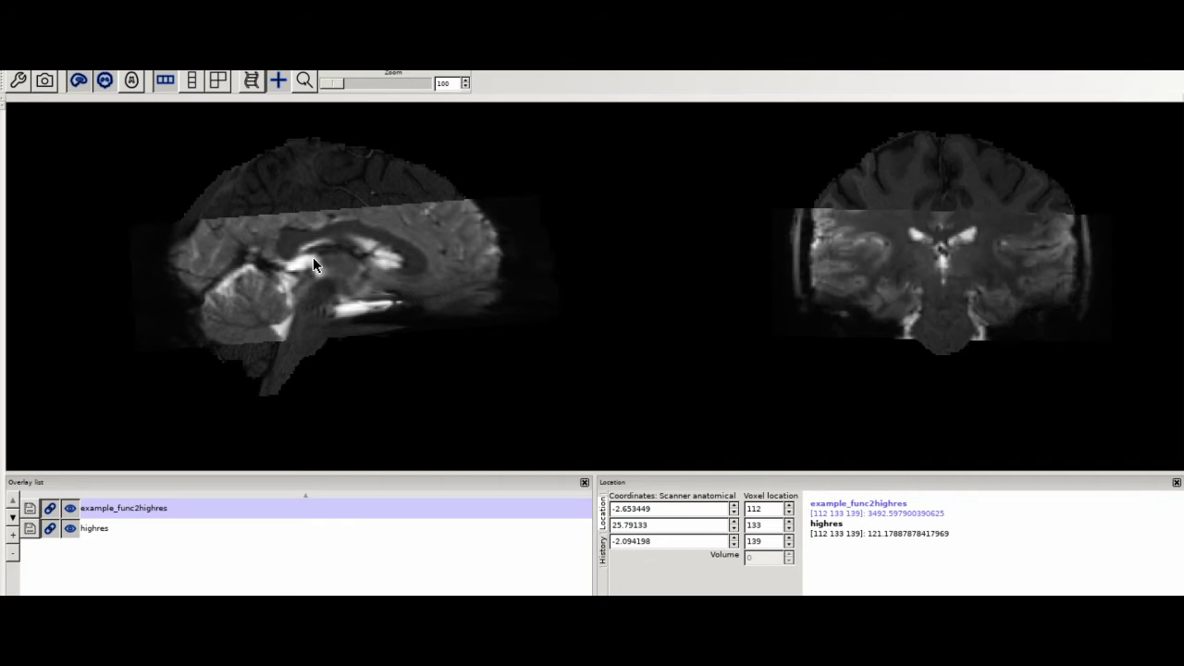
pyautogui.moveTo(324, 258); pyautogui.dragTo(248, 230)
pyautogui.hotkey('alt', 'f')
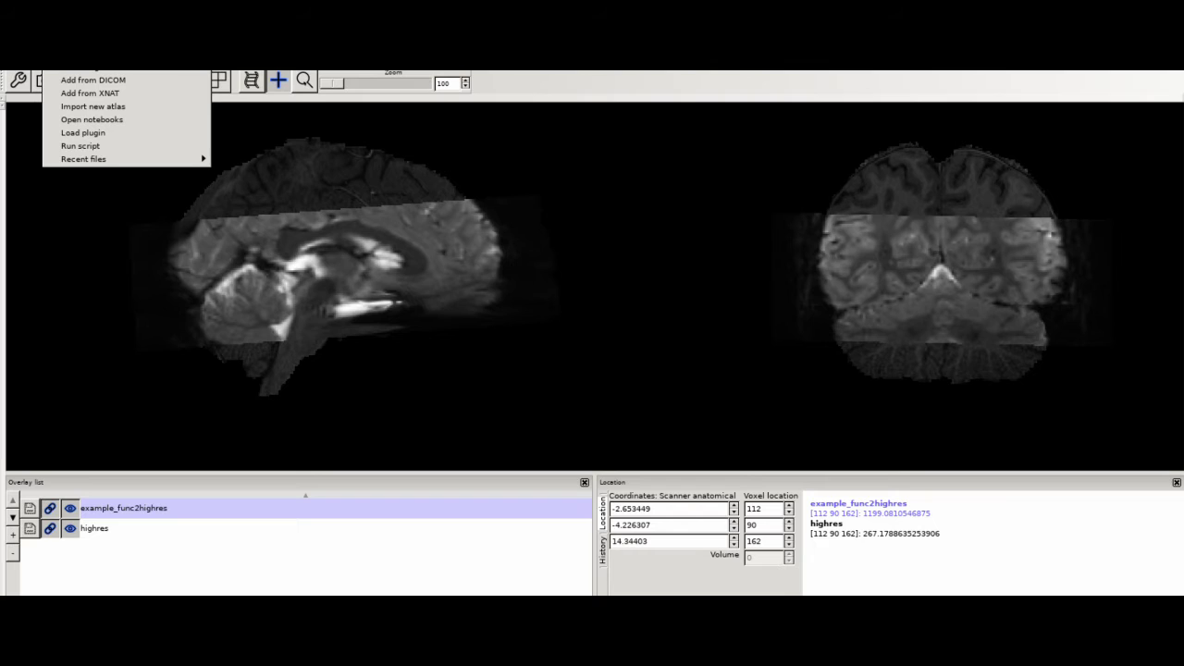
# Step: Add initial_highres2highres_fast_wmedge.nii.gz as an overlay with the Red colour map
pyautogui.press('Return')
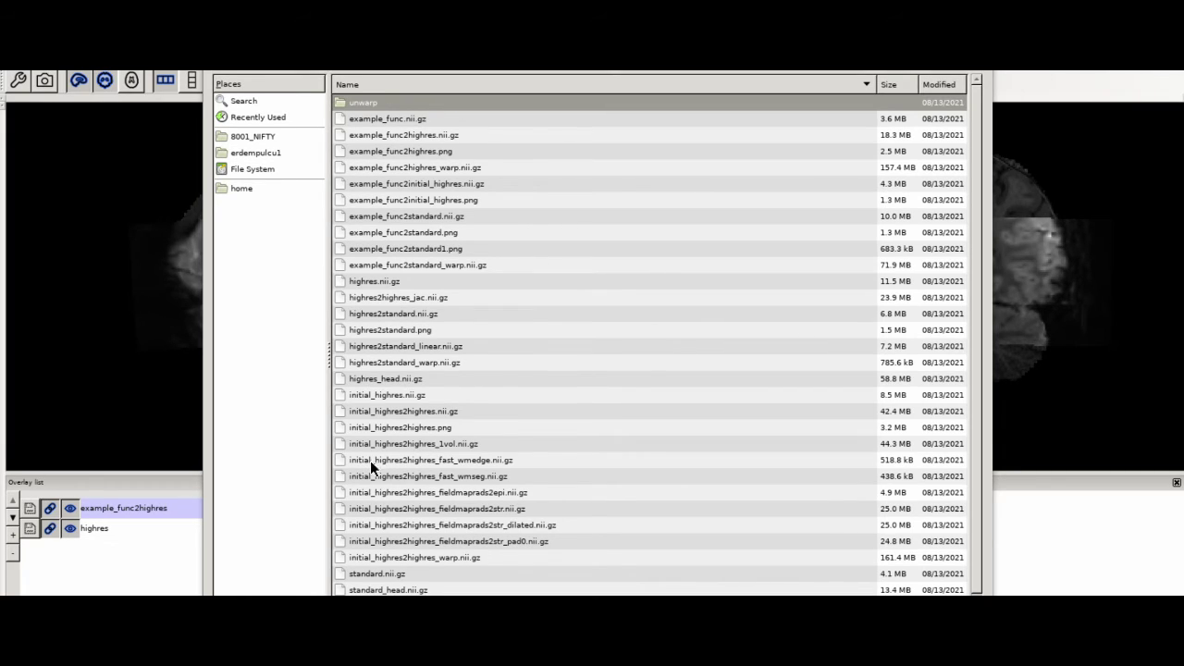
pyautogui.doubleClick(473, 459)
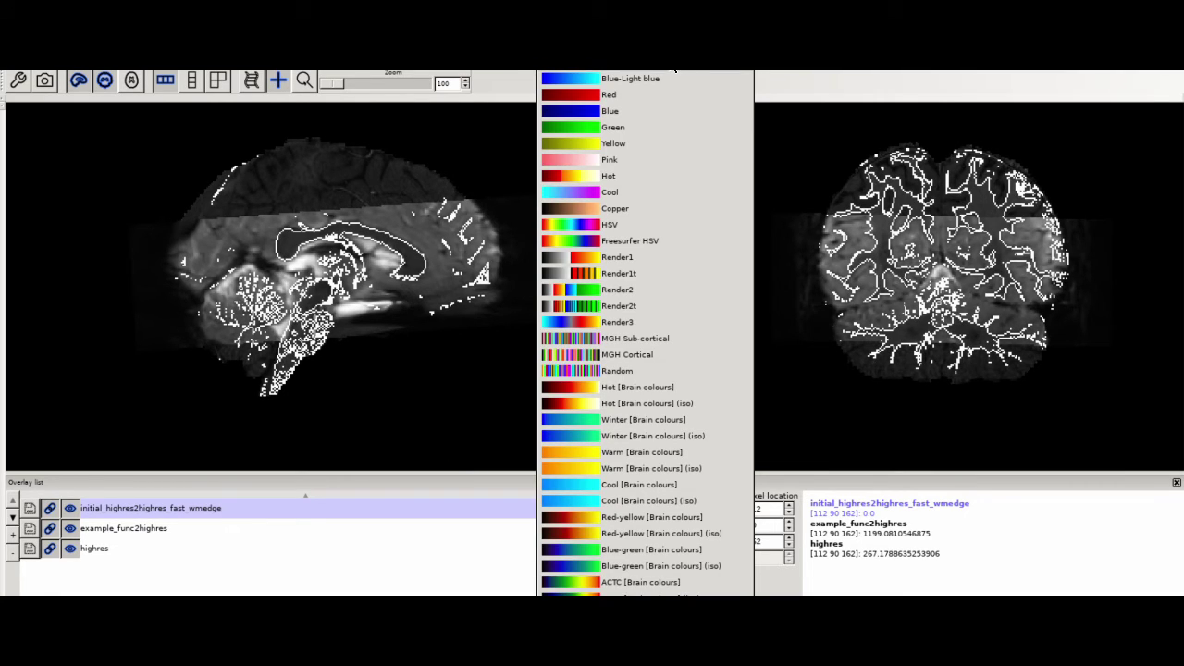
pyautogui.click(611, 97)
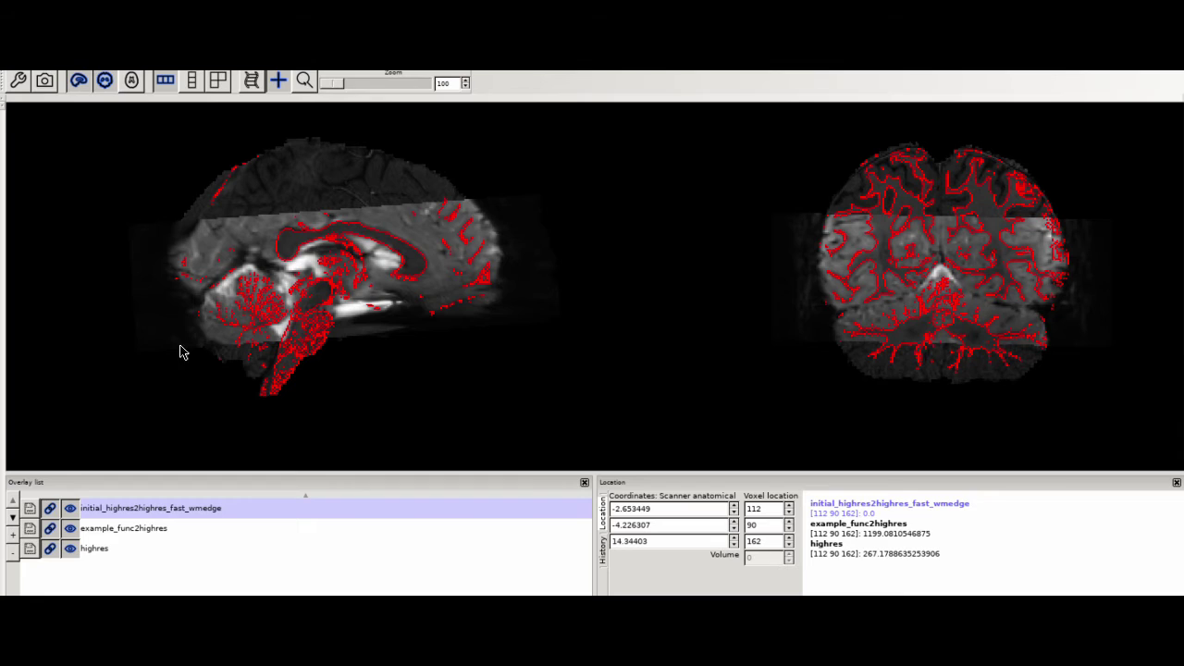
# Step: Sweep through coronal slices and shift to a more lateral sagittal slice to compare red edges
pyautogui.click(278, 275)
pyautogui.moveTo(278, 276); pyautogui.dragTo(311, 279)
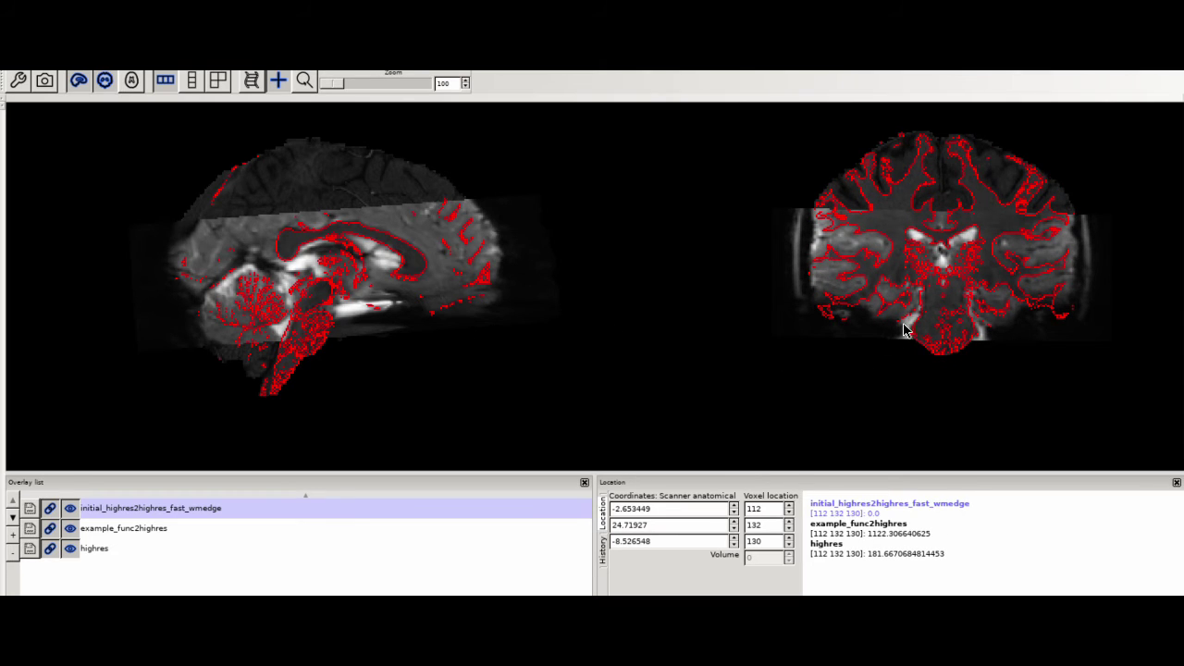
pyautogui.moveTo(1061, 276); pyautogui.dragTo(919, 263)
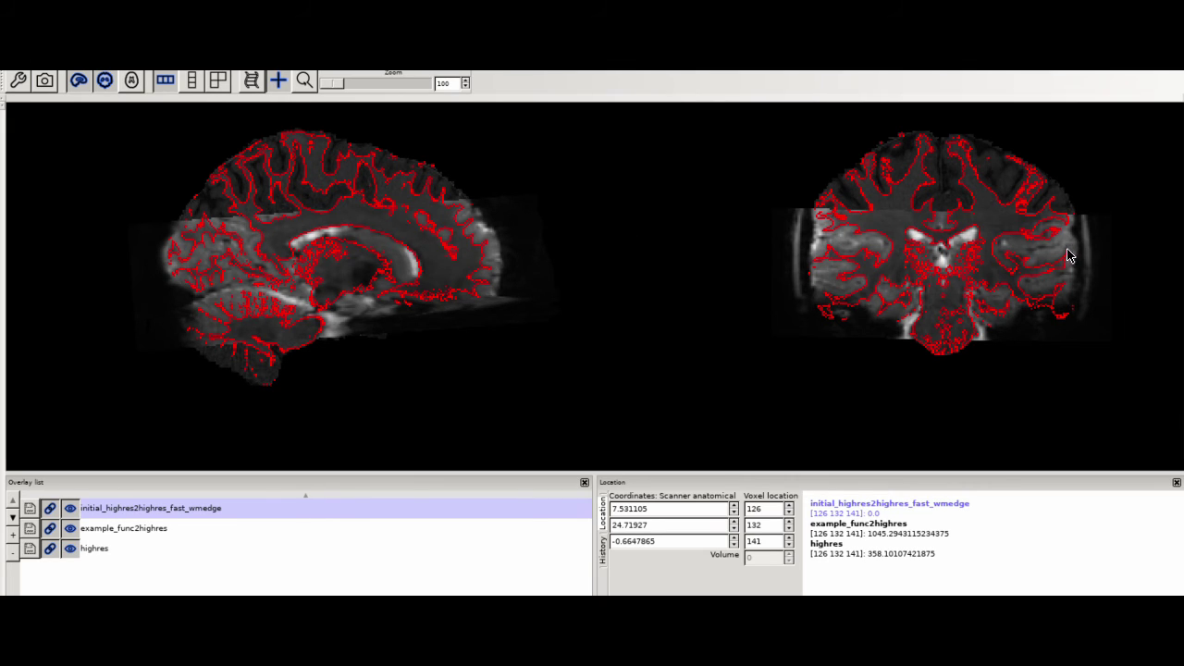
# Step: Step the sagittal slice toward the midline, checking edges along the corpus callosum
pyautogui.click(1014, 262)
pyautogui.moveTo(1000, 266); pyautogui.dragTo(880, 280)
pyautogui.moveTo(886, 281); pyautogui.dragTo(971, 292)
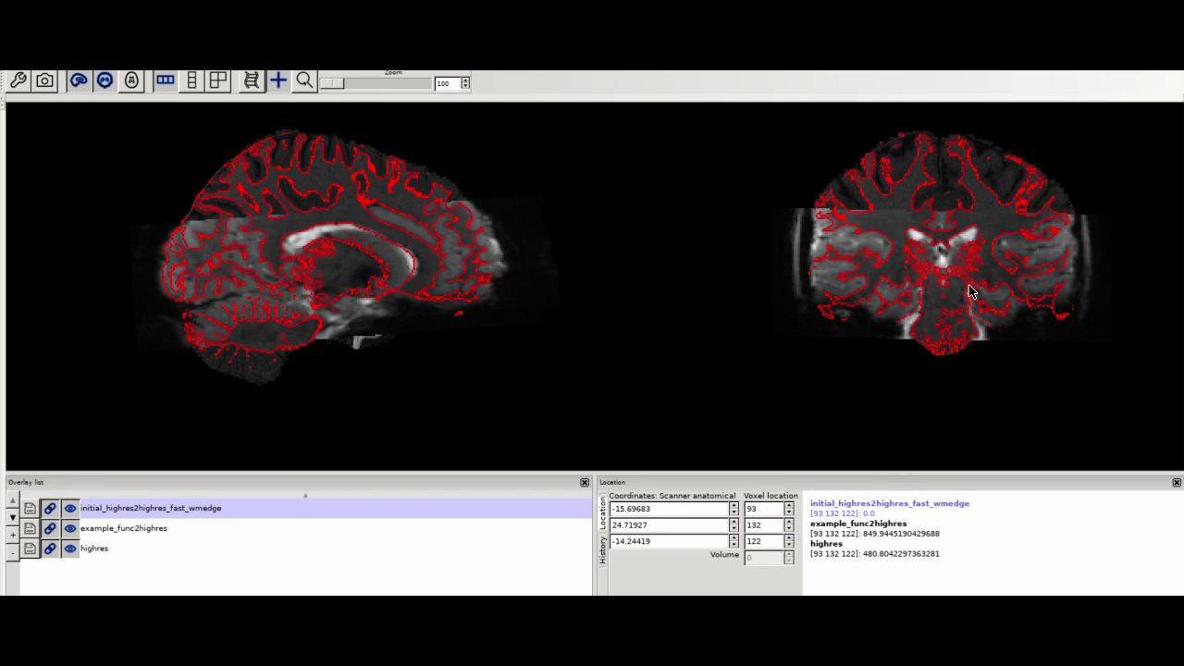